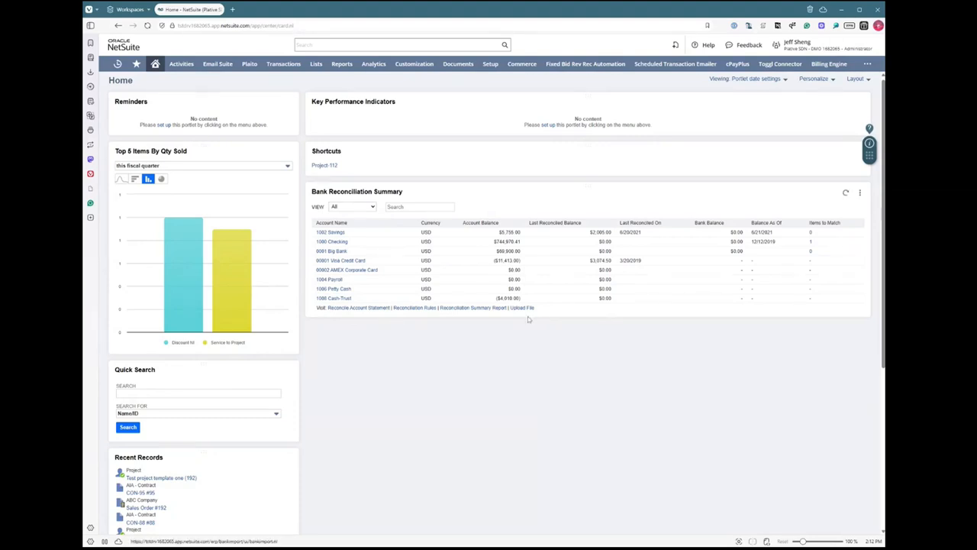
- Start a new sales order in a separate browser tab and set the customer to ABC Company
{"action": "mouse_move", "coordinate": [283, 64]}
{"action": "mouse_move", "coordinate": [292, 114]}
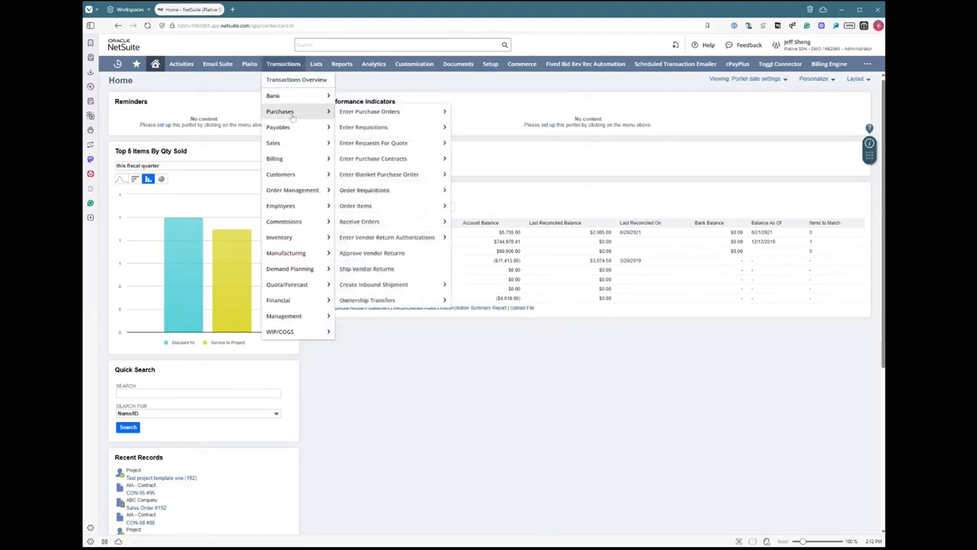
{"action": "mouse_move", "coordinate": [305, 143]}
{"action": "middle_click", "coordinate": [390, 179]}
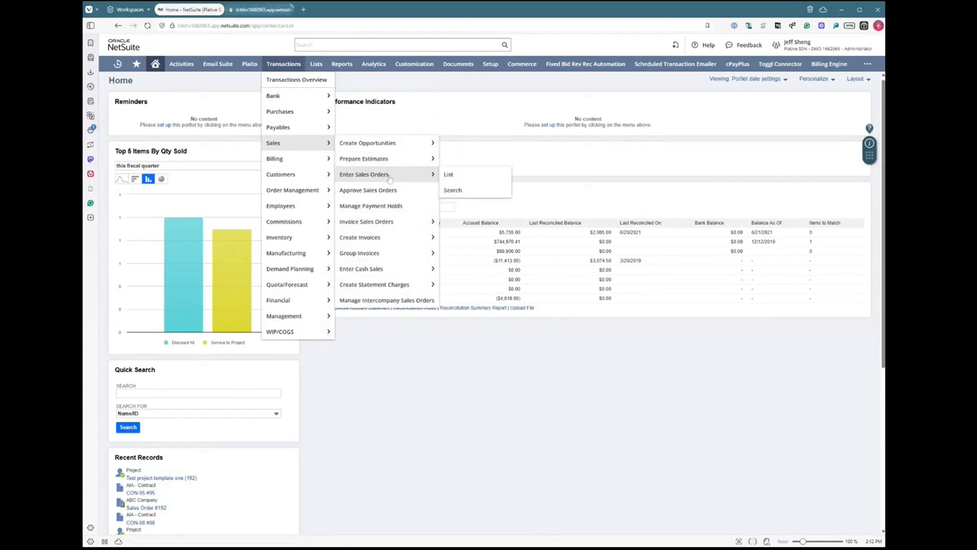
{"action": "left_click", "coordinate": [261, 9]}
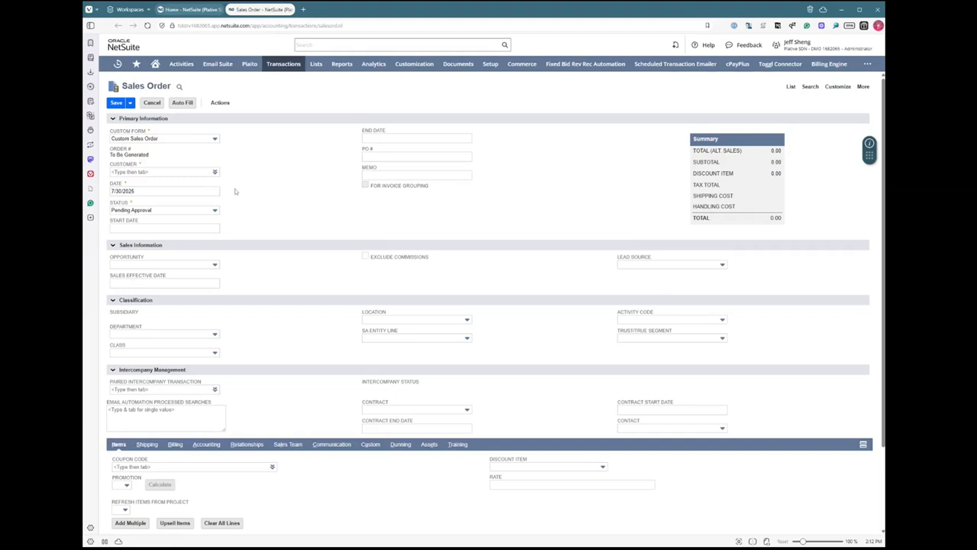
{"action": "left_click", "coordinate": [163, 172]}
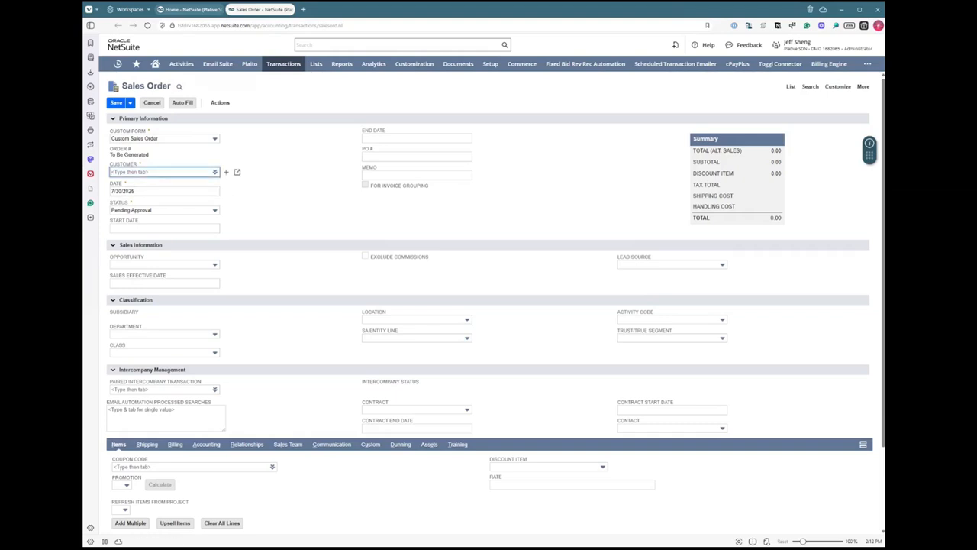
{"action": "type", "text": "ABC"}
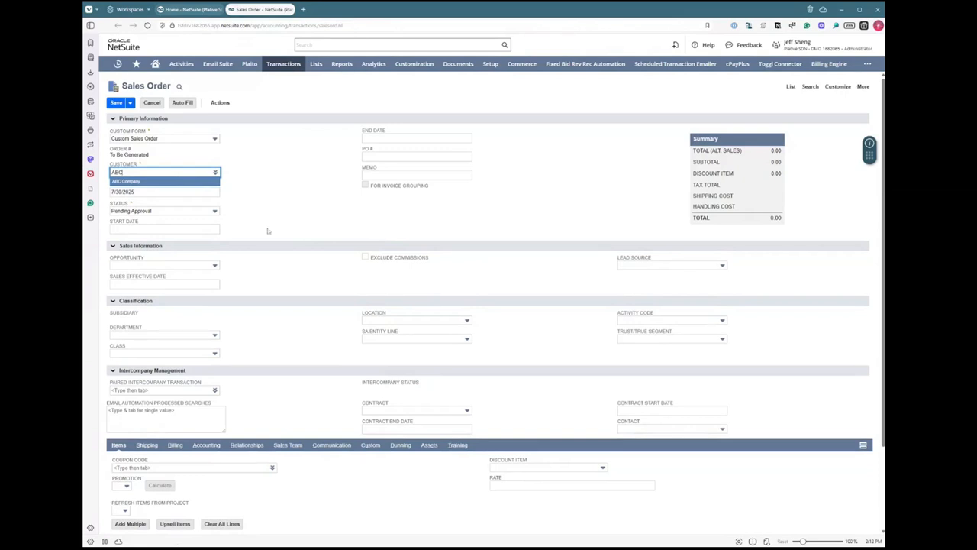
{"action": "key", "text": "Tab"}
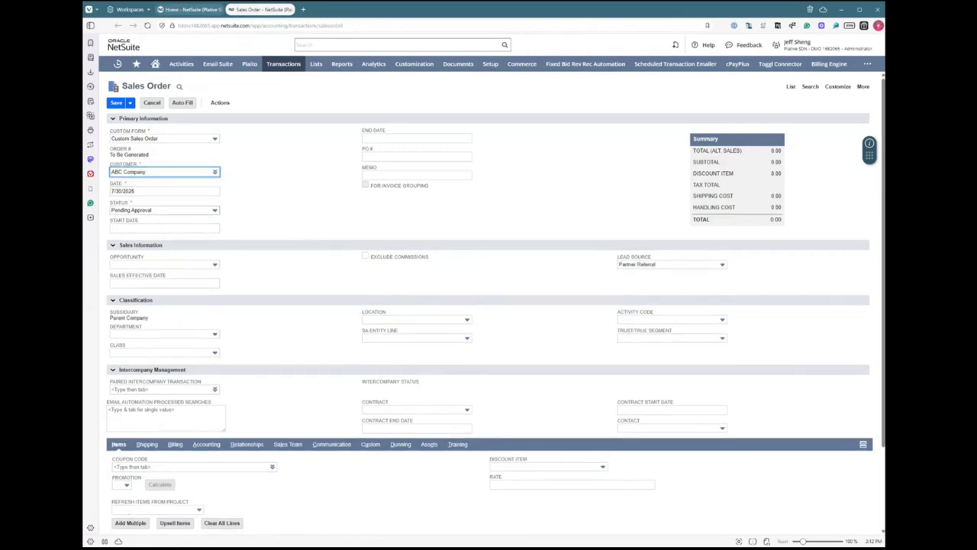
- Try to set the sales order's status to Pending Fulfillment
{"action": "left_click", "coordinate": [162, 210]}
{"action": "left_click", "coordinate": [163, 231]}
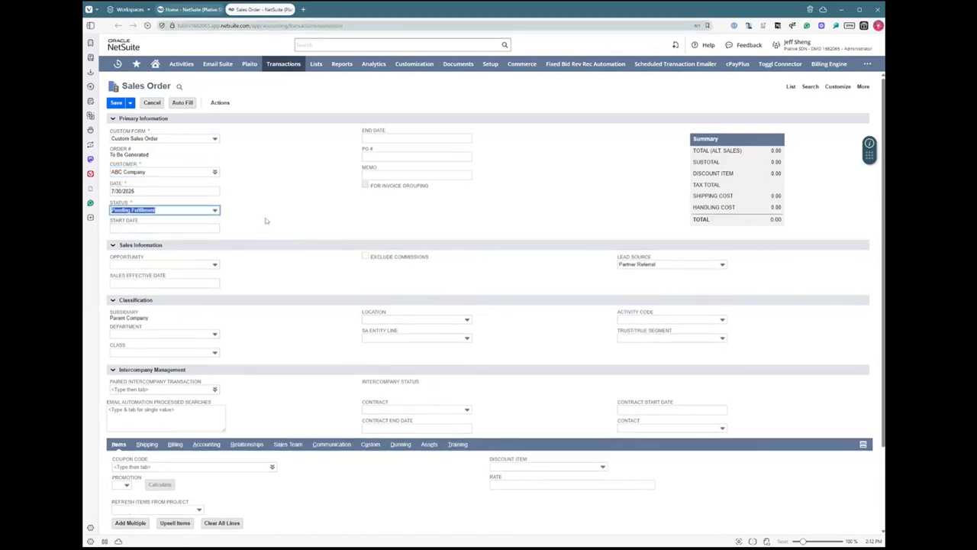
{"action": "left_click", "coordinate": [266, 221]}
- Choose Service to Project as the item on the sales order's first line
{"action": "scroll", "coordinate": [264, 308], "scroll_direction": "down", "scroll_amount": 1}
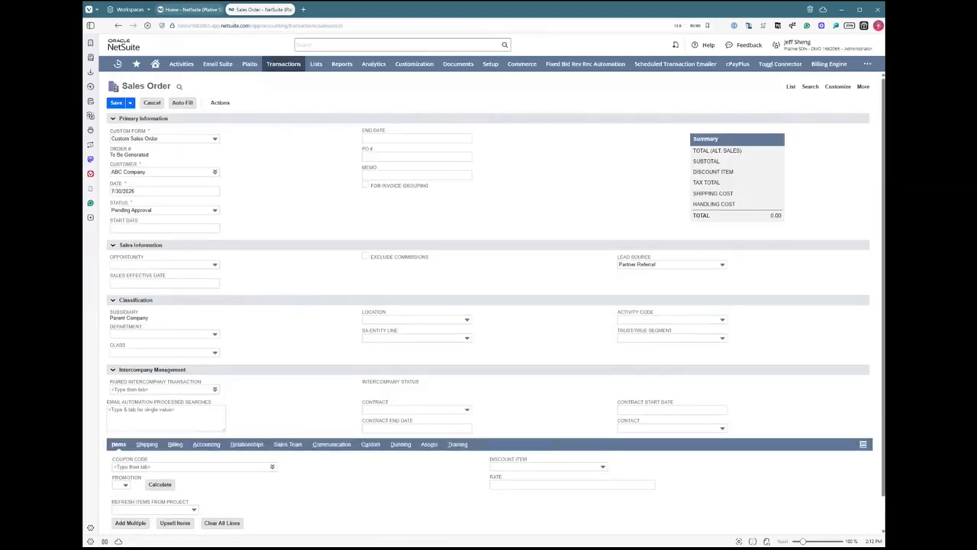
{"action": "scroll", "coordinate": [264, 319], "scroll_direction": "down", "scroll_amount": 2}
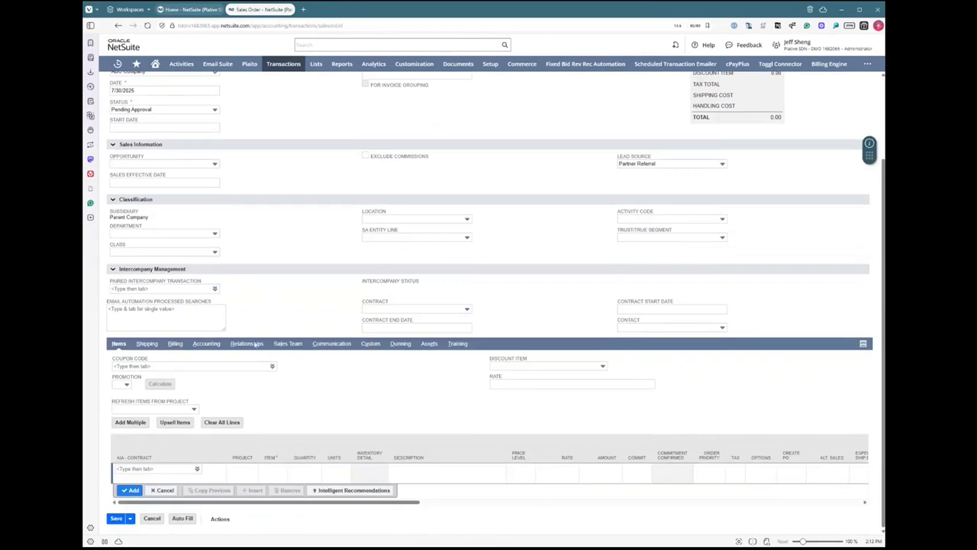
{"action": "left_click", "coordinate": [231, 468]}
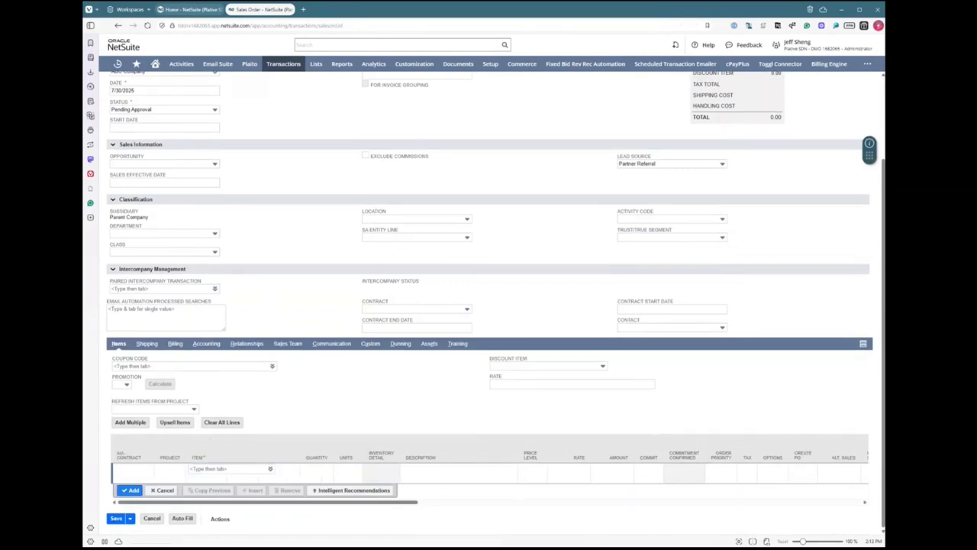
{"action": "left_click", "coordinate": [219, 469]}
{"action": "type", "text": "Service"}
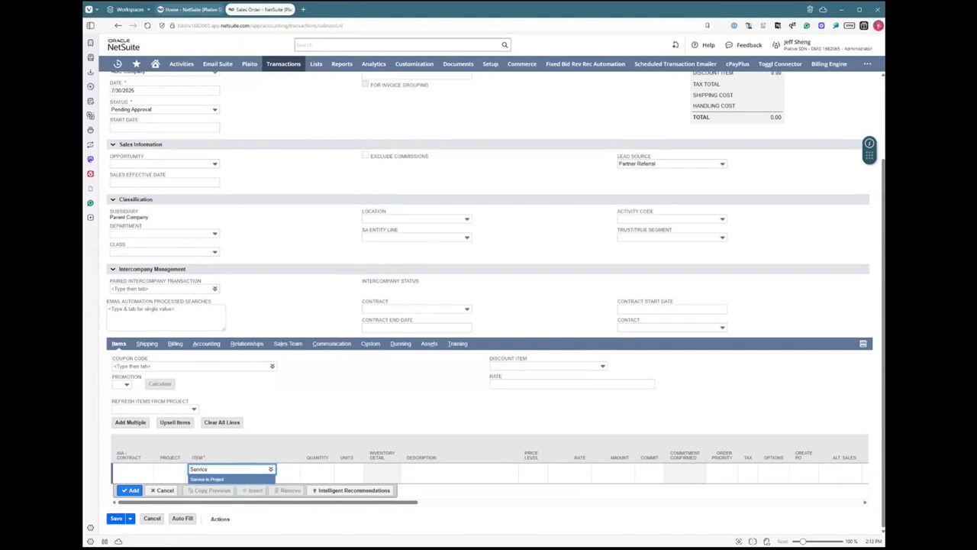
{"action": "key", "text": "Tab"}
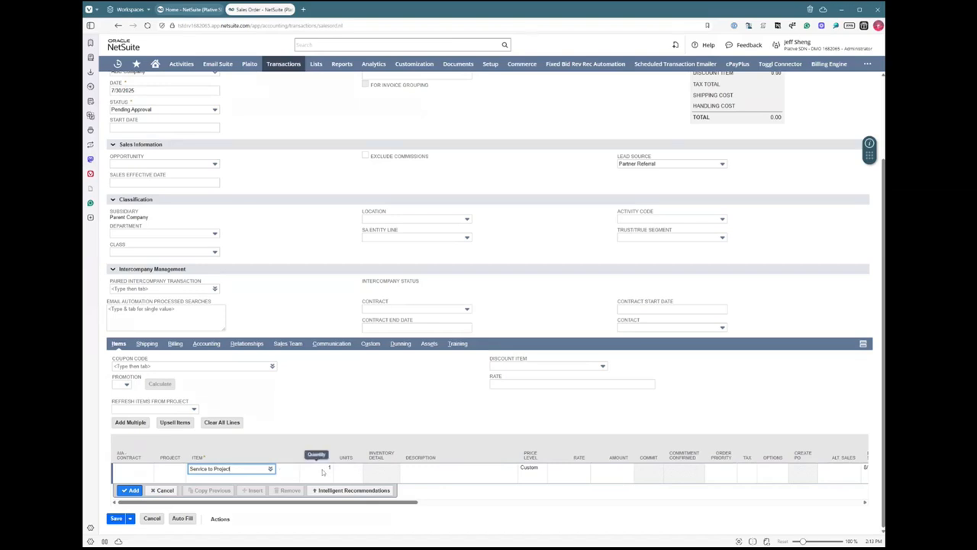
- Add the Service to Project line at a rate of 50,000 and save the sales order
{"action": "left_click", "coordinate": [562, 472]}
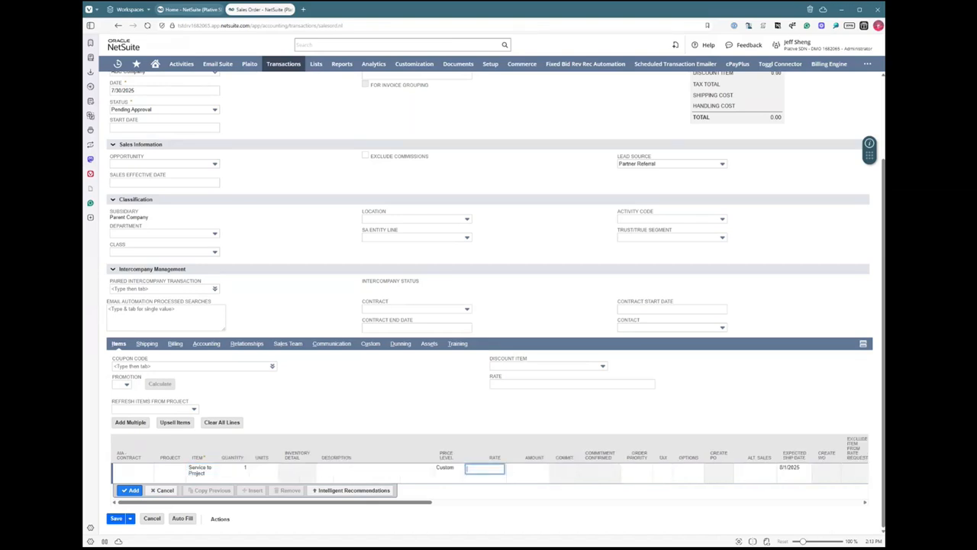
{"action": "type", "text": "50000"}
{"action": "key", "text": "Tab"}
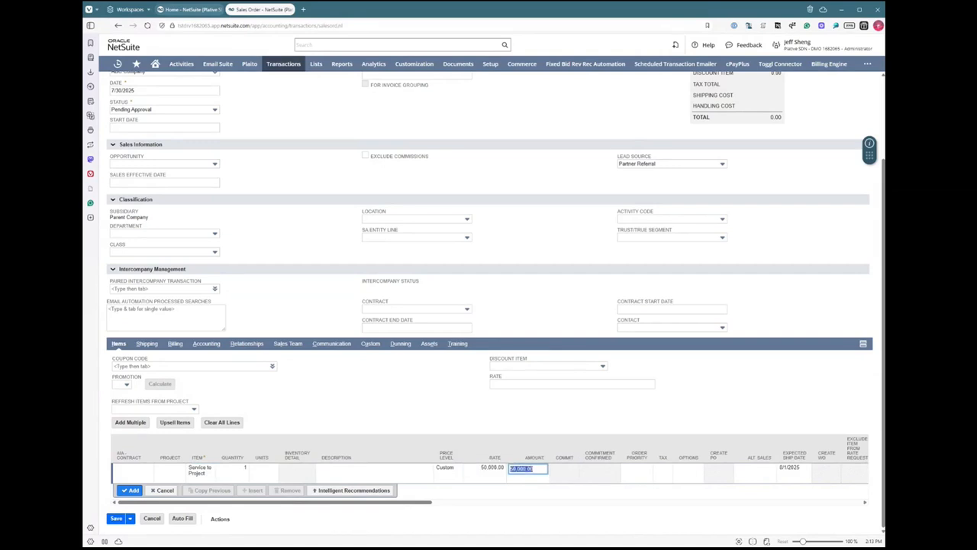
{"action": "left_click", "coordinate": [130, 490]}
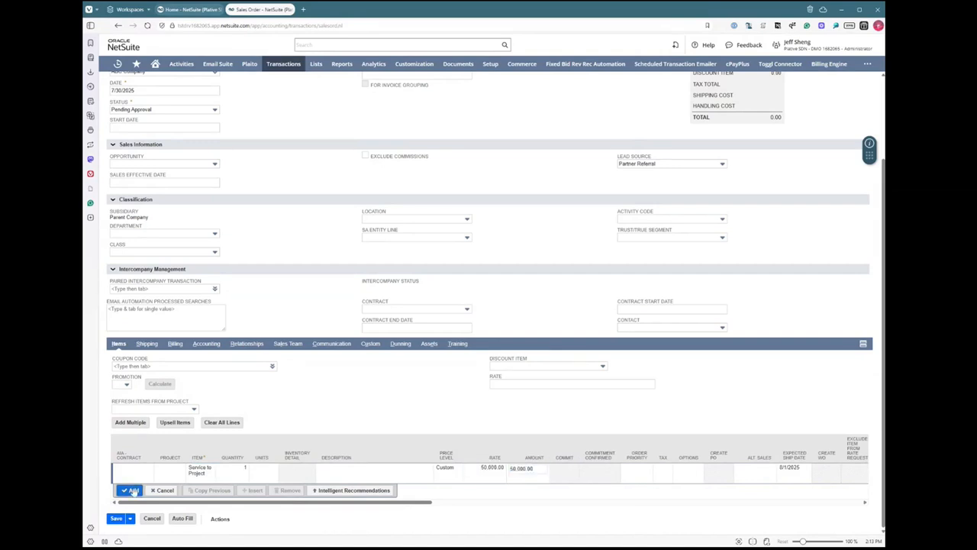
{"action": "scroll", "coordinate": [229, 451], "scroll_direction": "down", "scroll_amount": 1}
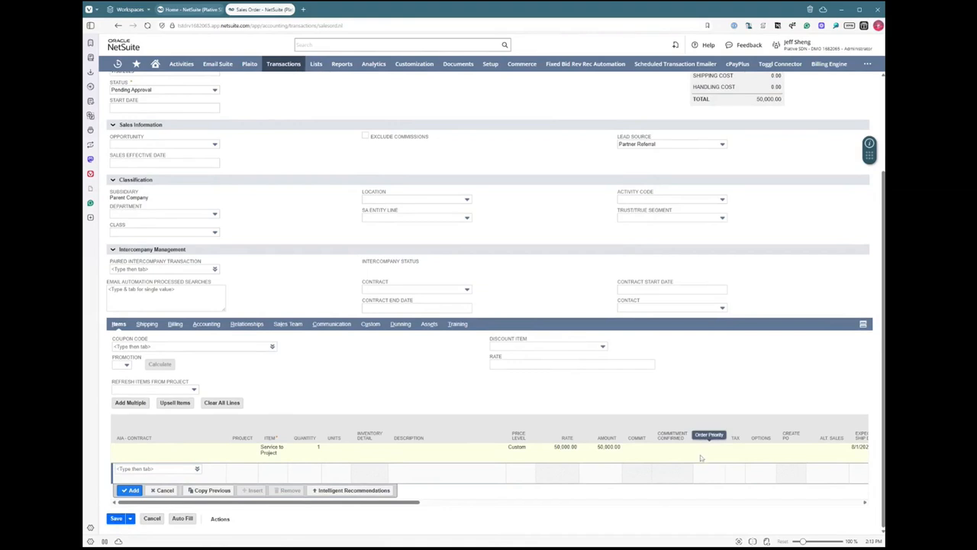
{"action": "scroll", "coordinate": [237, 474], "scroll_direction": "up", "scroll_amount": 4}
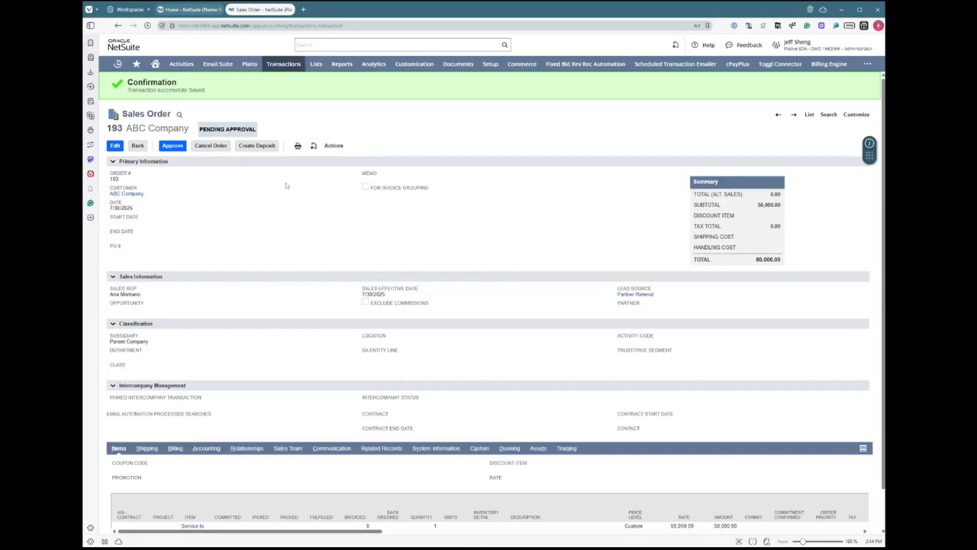
- Approve the saved sales order and open the Create Projects from Sales Transactions page
{"action": "mouse_move", "coordinate": [283, 63]}
{"action": "mouse_move", "coordinate": [305, 176]}
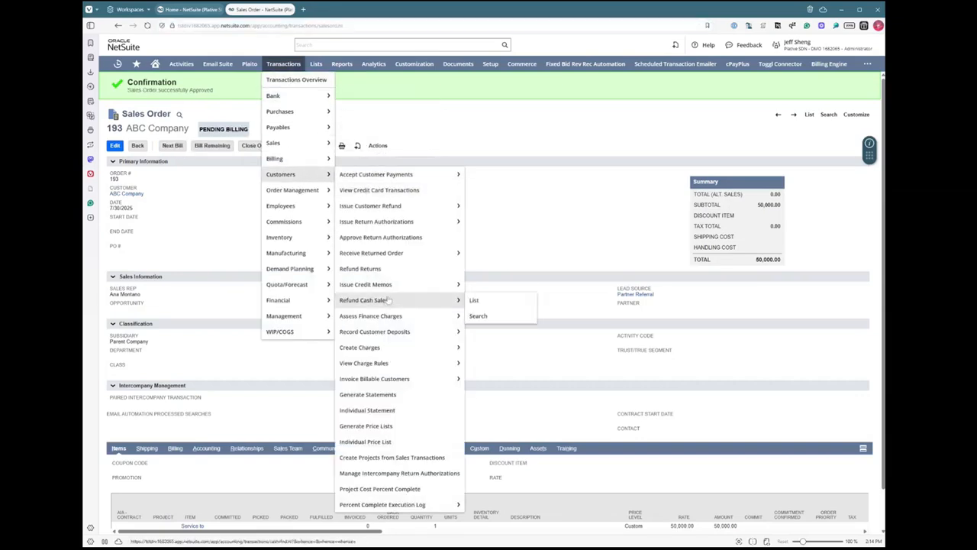
{"action": "left_click", "coordinate": [400, 461]}
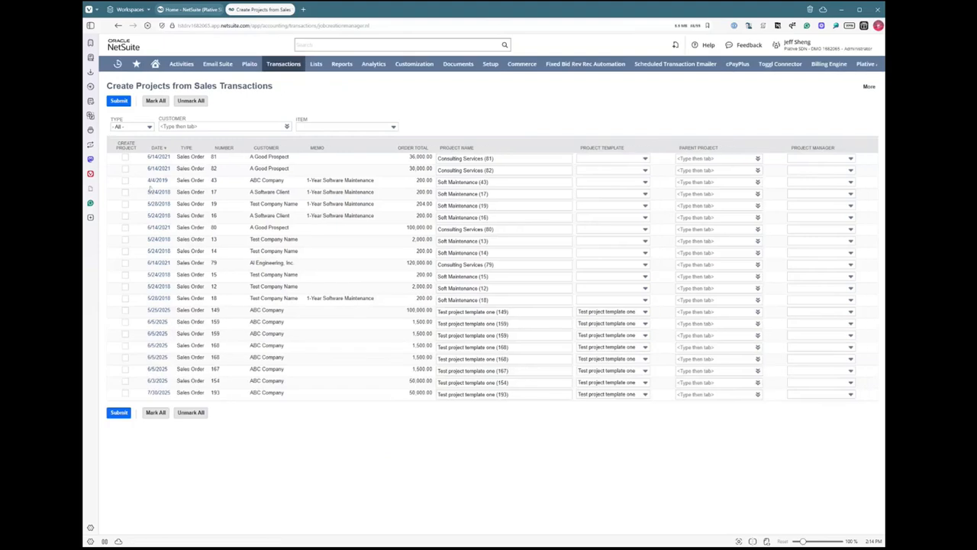
- Create a project named AIA Demo July 30 from ABC Company's 7/30/2025 sales order
{"action": "left_click", "coordinate": [455, 395]}
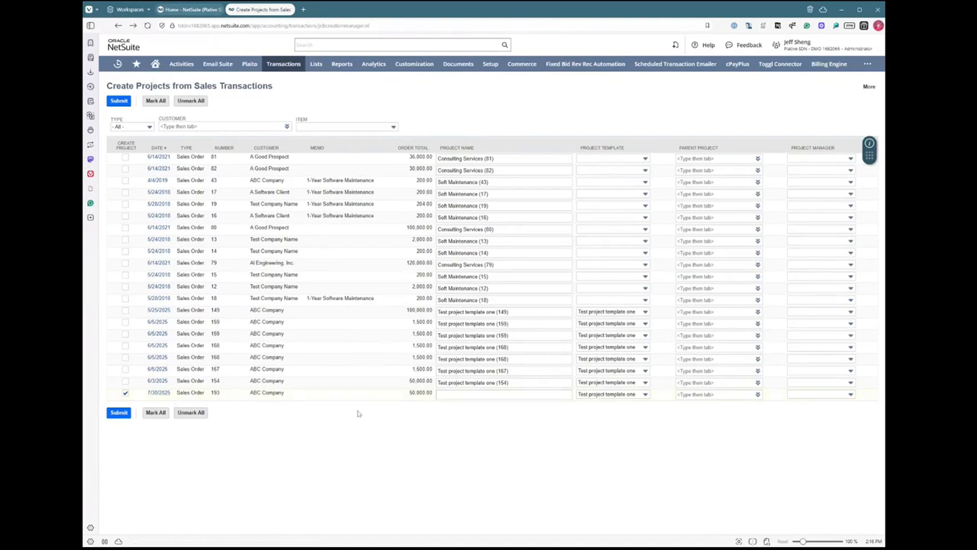
{"action": "left_click", "coordinate": [461, 395]}
{"action": "left_click", "coordinate": [477, 395]}
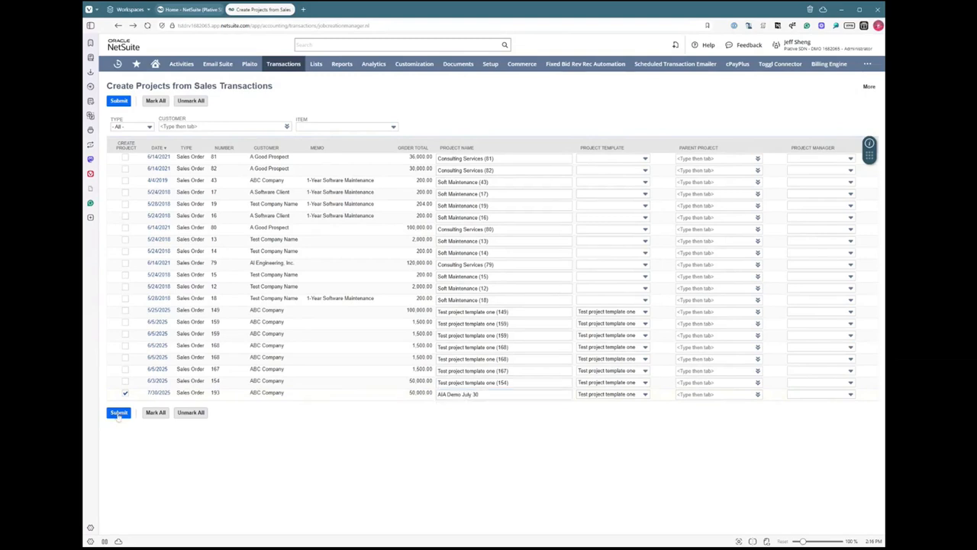
{"action": "left_click", "coordinate": [118, 414]}
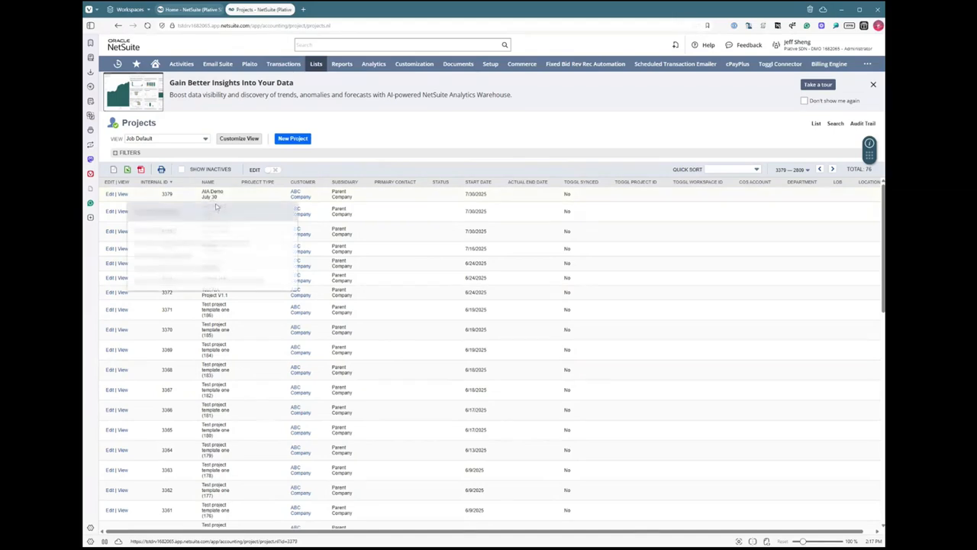
- Open the AIA Demo July 30 project and its source sales order in separate browser tabs
{"action": "middle_click", "coordinate": [122, 194]}
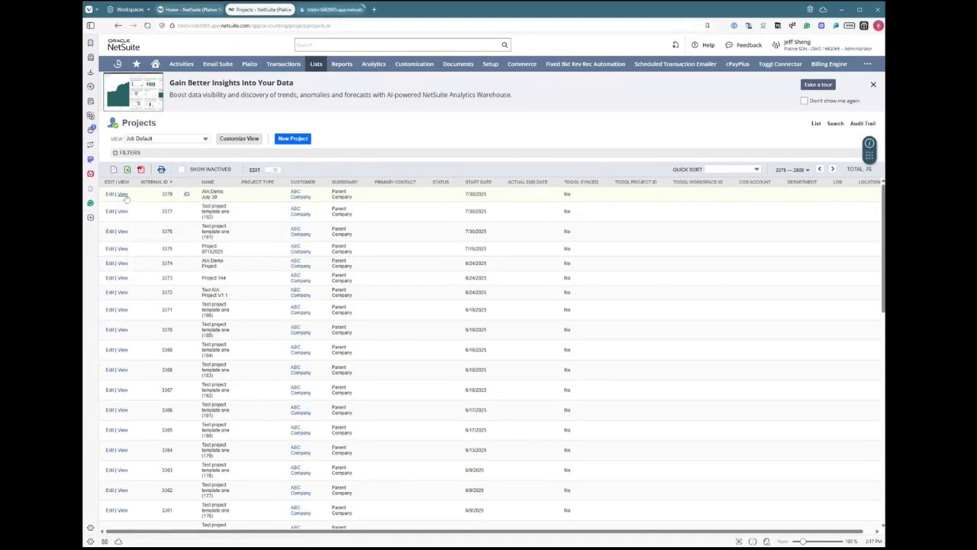
{"action": "mouse_move", "coordinate": [117, 65]}
{"action": "mouse_move", "coordinate": [182, 103]}
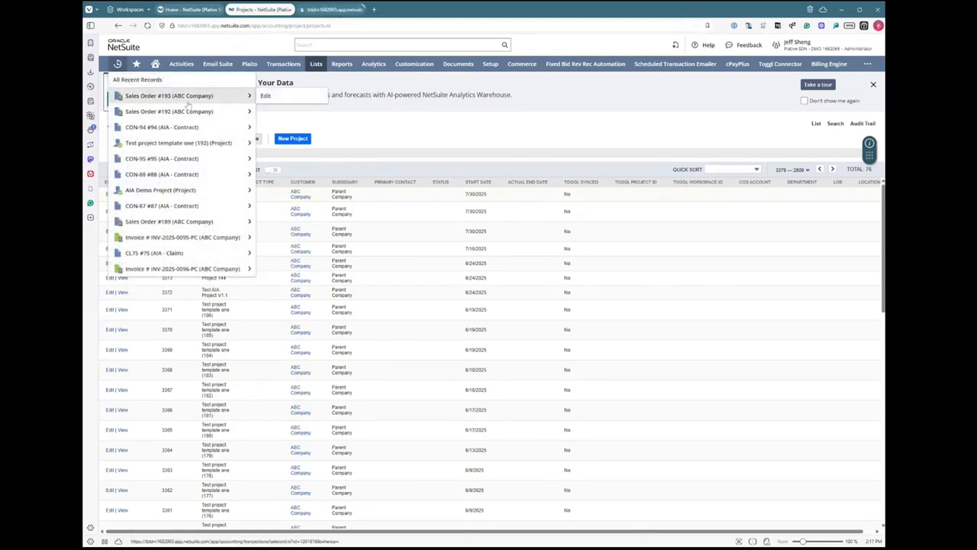
{"action": "middle_click", "coordinate": [164, 103]}
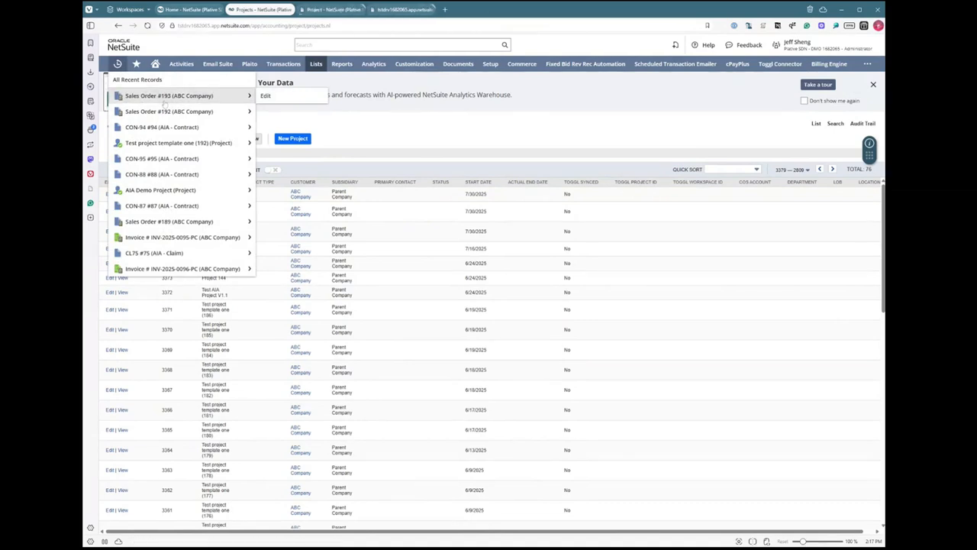
- Check the contract amount on the project's AIA contract and the contract link on the sales order's item line
{"action": "key", "text": "ctrl+Tab"}
{"action": "scroll", "coordinate": [239, 327], "scroll_direction": "down", "scroll_amount": 1}
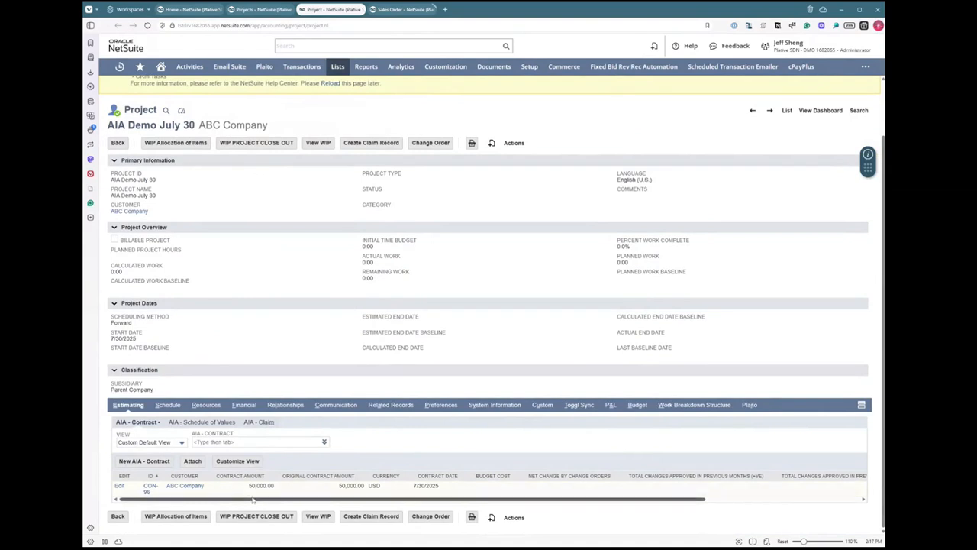
{"action": "left_click_drag", "start_coordinate": [249, 487], "coordinate": [335, 493]}
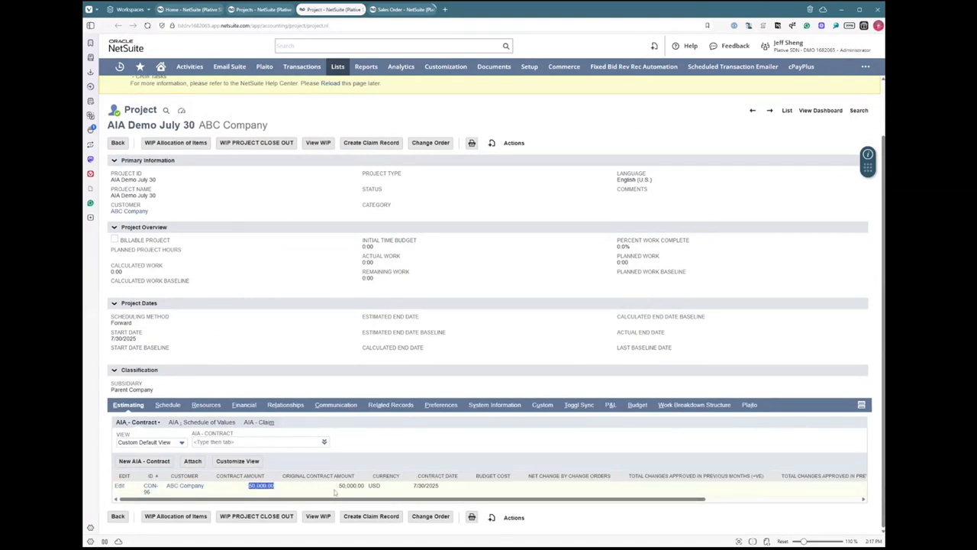
{"action": "left_click", "coordinate": [398, 9]}
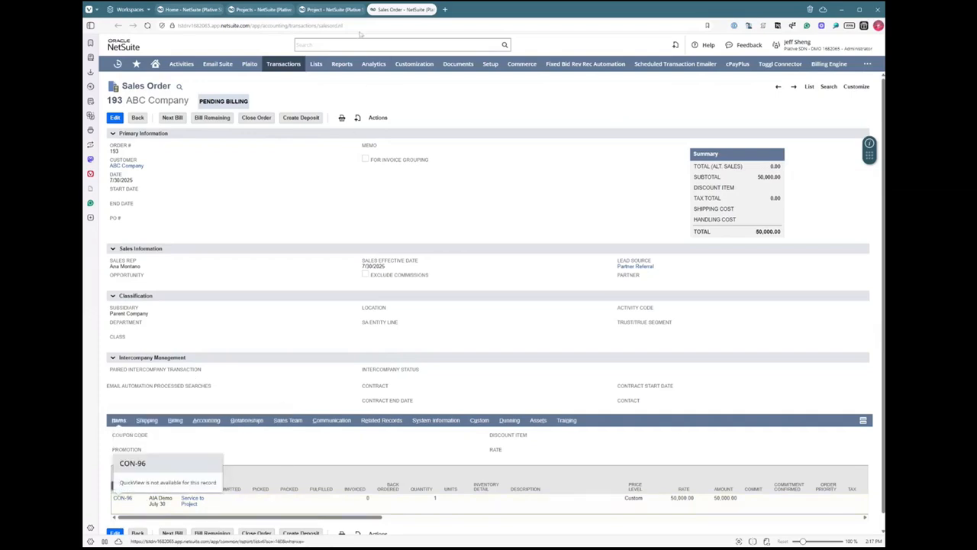
- Edit the project's AIA contract and name it Original Contract #96
{"action": "left_click", "coordinate": [330, 10]}
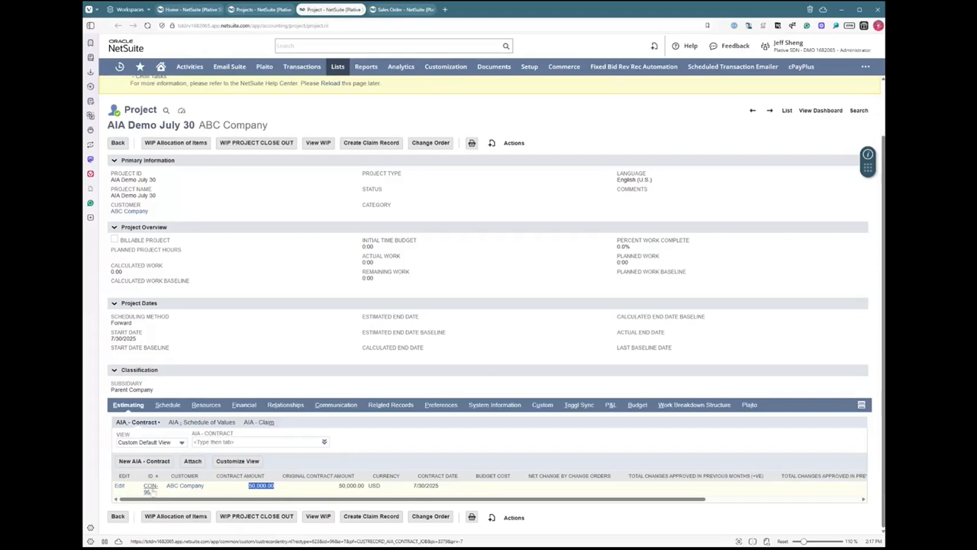
{"action": "left_click", "coordinate": [120, 486]}
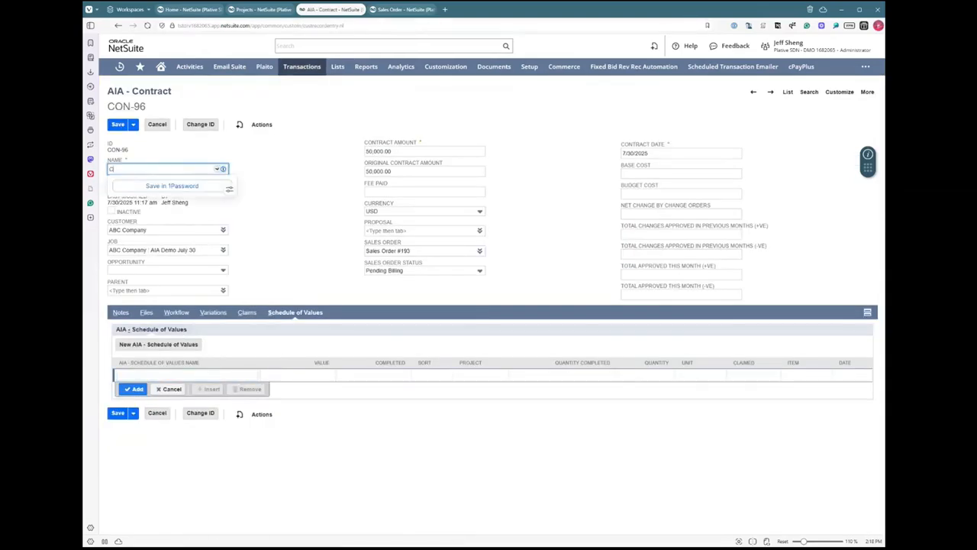
{"action": "type", "text": "Original Contra"}
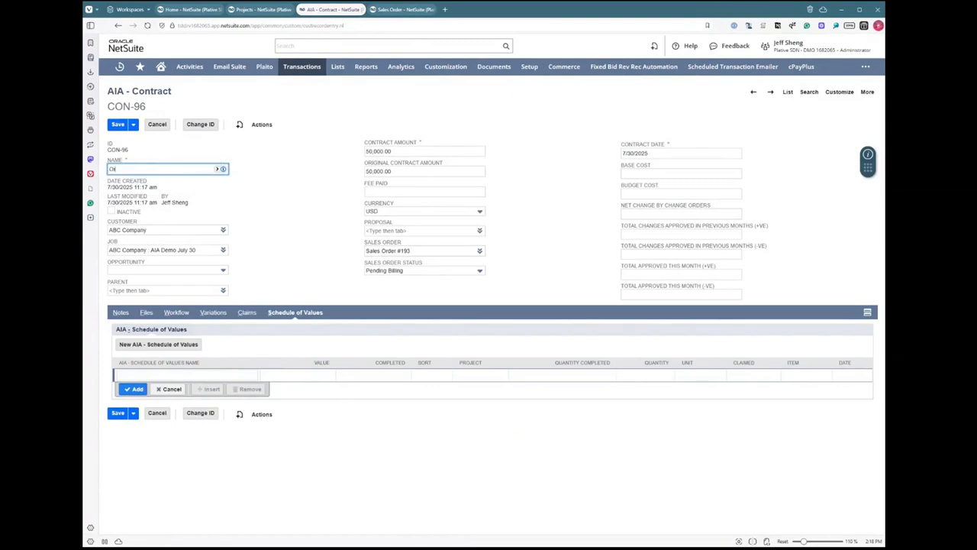
{"action": "type", "text": "ct #96"}
- Add schedule of values lines Foundation (10,000, quantity 100) and HVAC (40,000, quantity 600) for Service to Project, and save the contract
{"action": "left_click", "coordinate": [240, 374]}
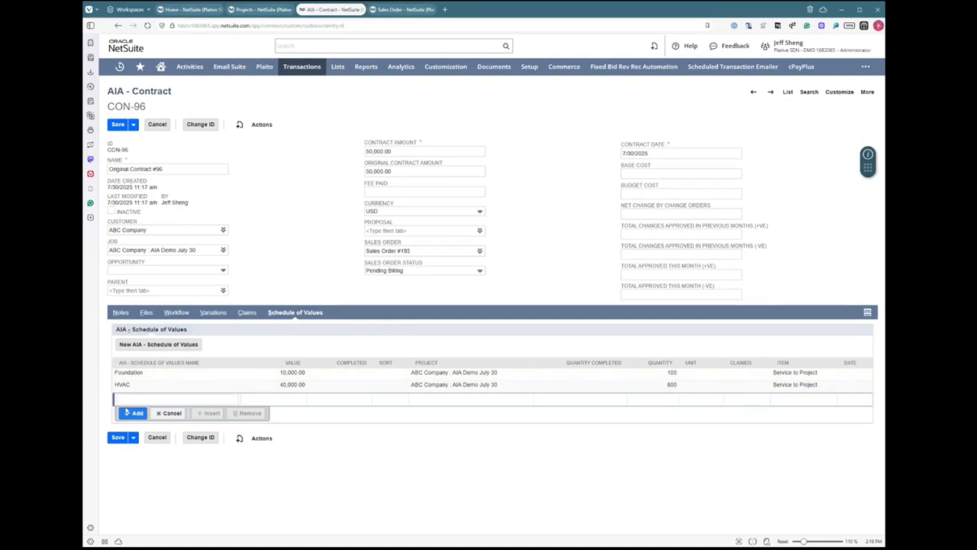
{"action": "left_click", "coordinate": [119, 440]}
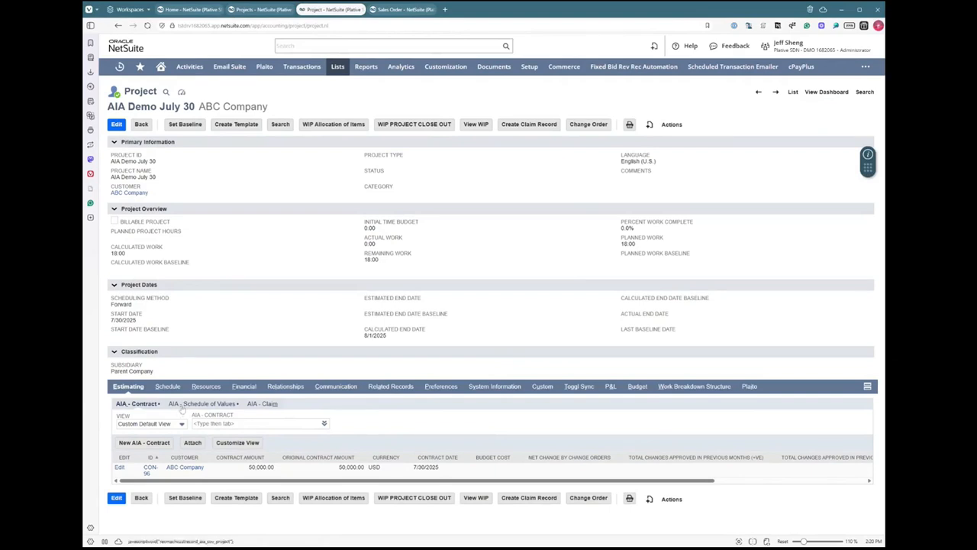
- Review the project's AIA schedule of values and return to its AIA contract list
{"action": "left_click", "coordinate": [183, 404]}
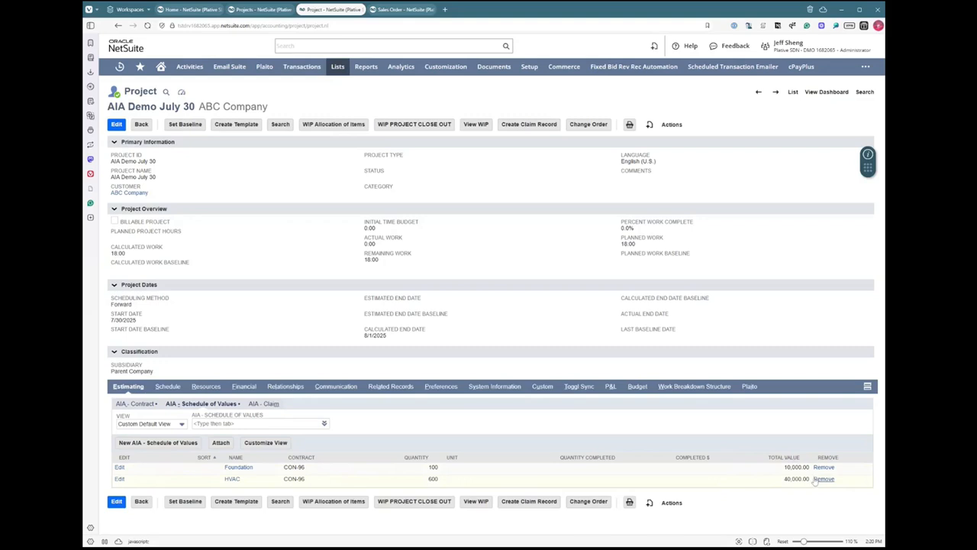
{"action": "left_click", "coordinate": [135, 404]}
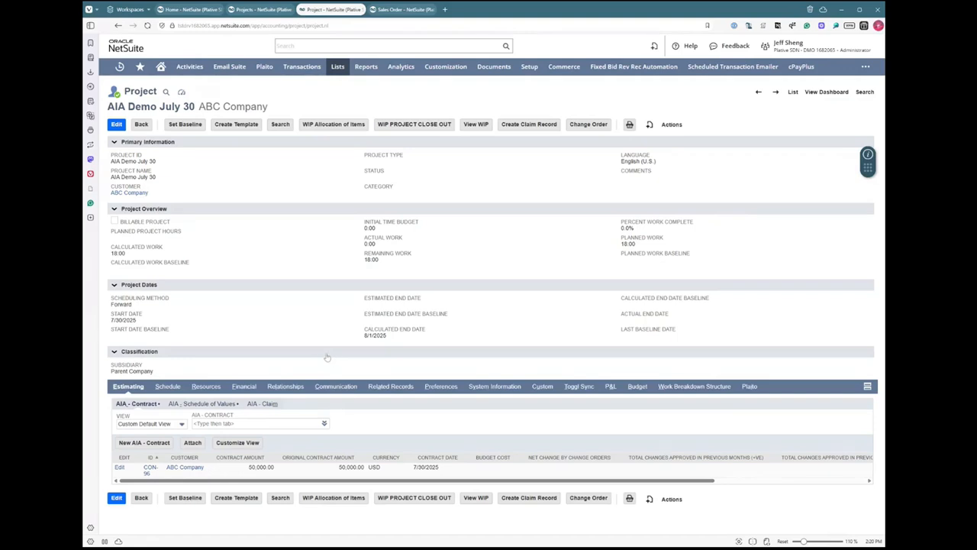
- Create a change order contract from the project, named CO #192, with a contract amount of -6,000
{"action": "left_click", "coordinate": [585, 129]}
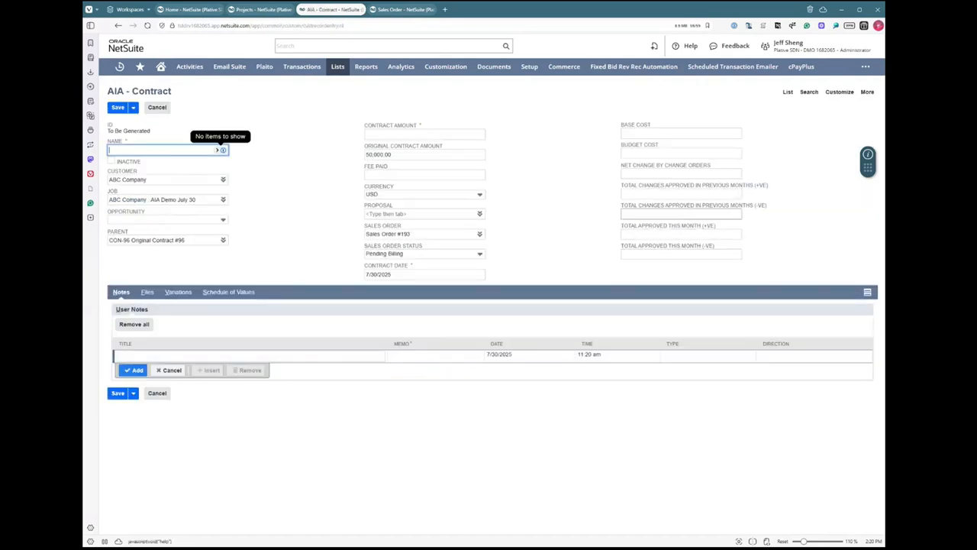
{"action": "type", "text": "CHO"}
{"action": "key", "text": "BackSpace"}
{"action": "key", "text": "BackSpace"}
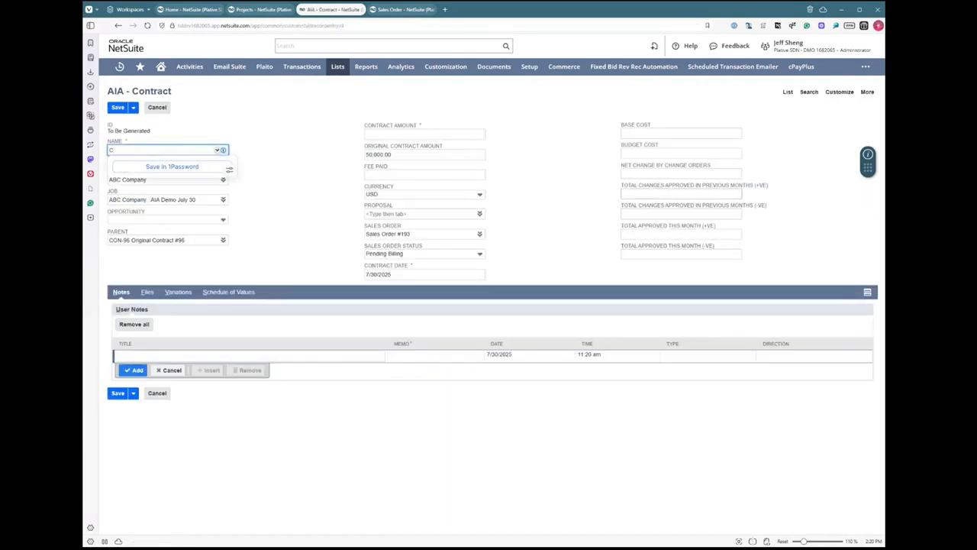
{"action": "type", "text": "O #192"}
{"action": "left_click", "coordinate": [228, 291]}
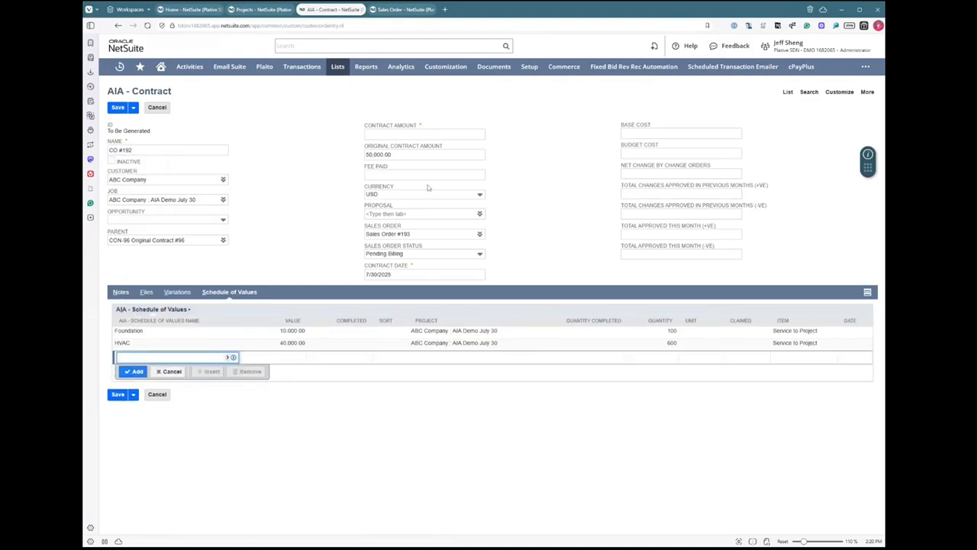
{"action": "left_click", "coordinate": [423, 135]}
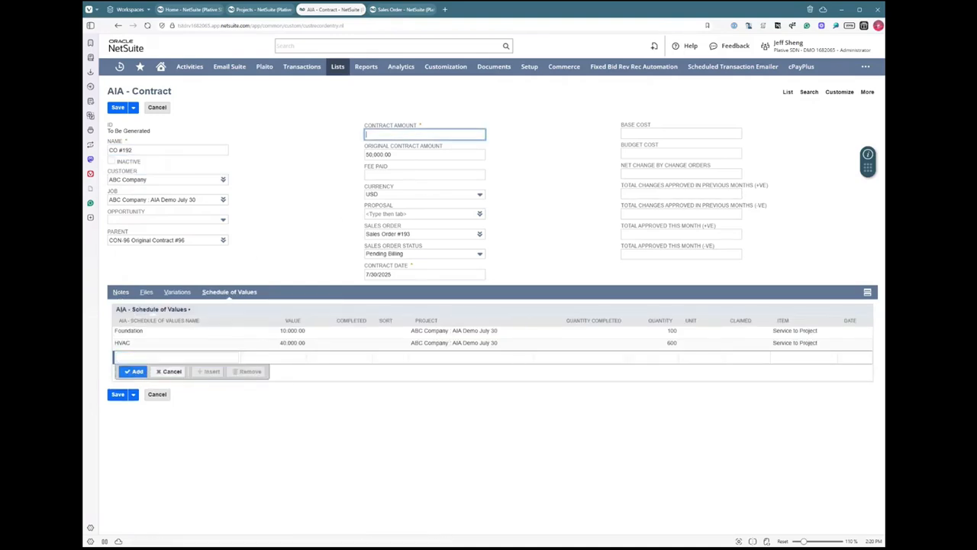
{"action": "type", "text": "-6000"}
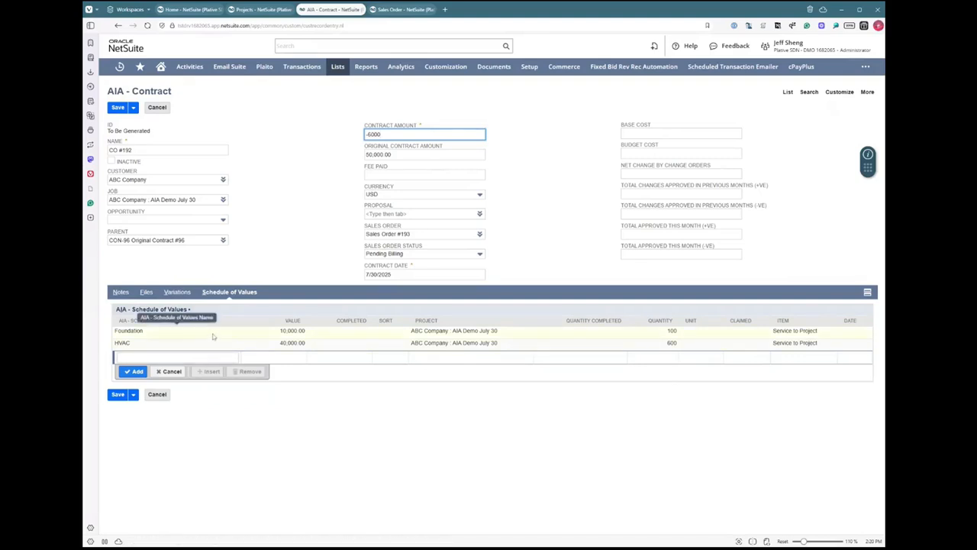
{"action": "left_click", "coordinate": [516, 252]}
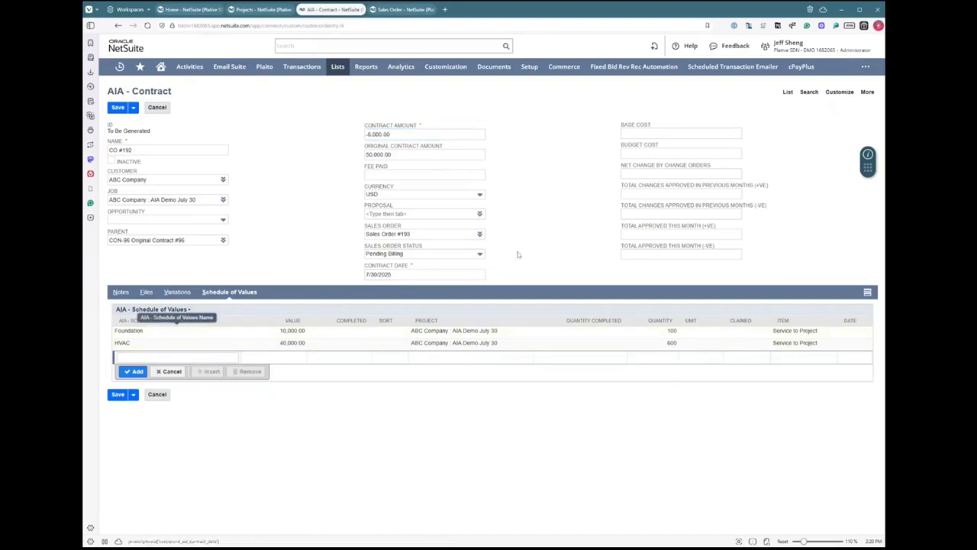
- Replace the Foundation and HVAC lines with a Plumbing line of -6,000, quantity -100, for Service to Project, and save the change order
{"action": "left_click", "coordinate": [182, 334]}
{"action": "left_click", "coordinate": [248, 348]}
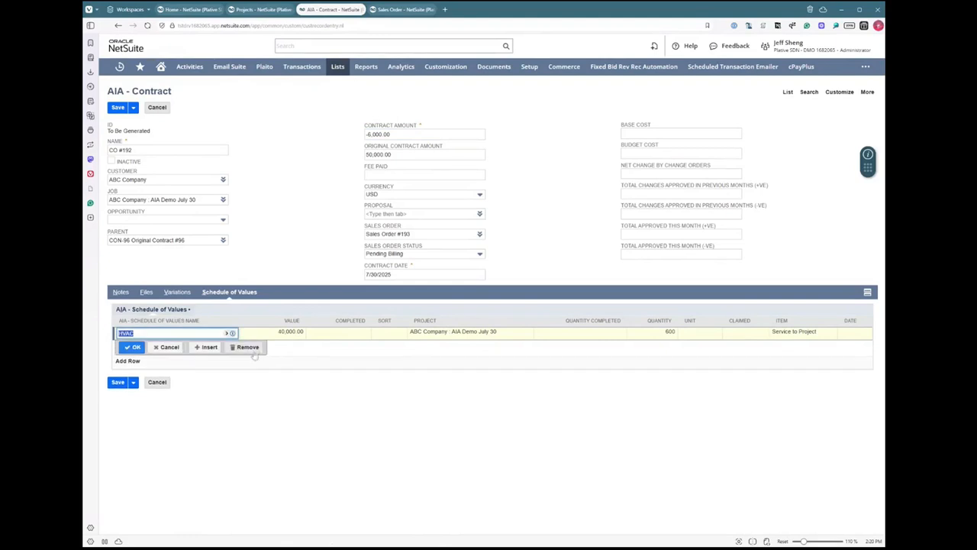
{"action": "left_click", "coordinate": [247, 348]}
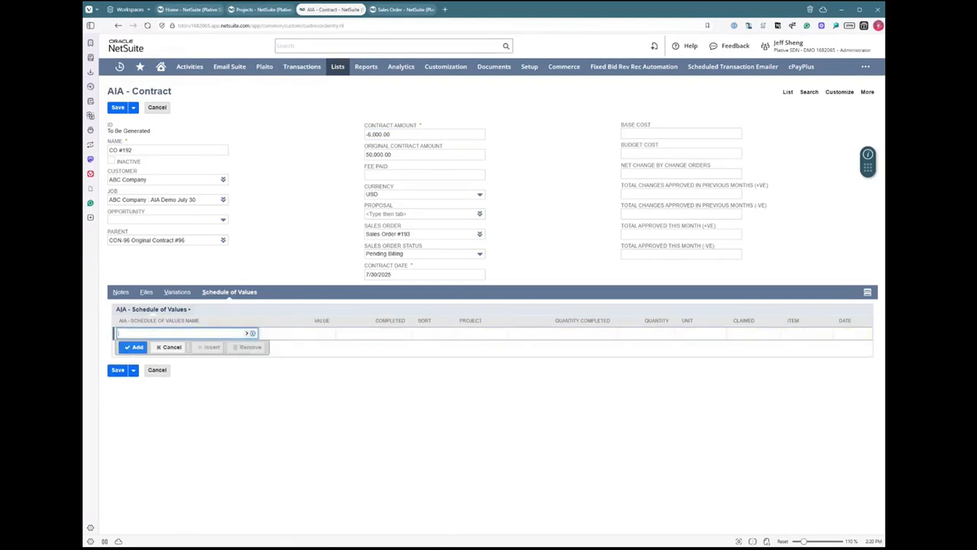
{"action": "type", "text": "Plumbing"}
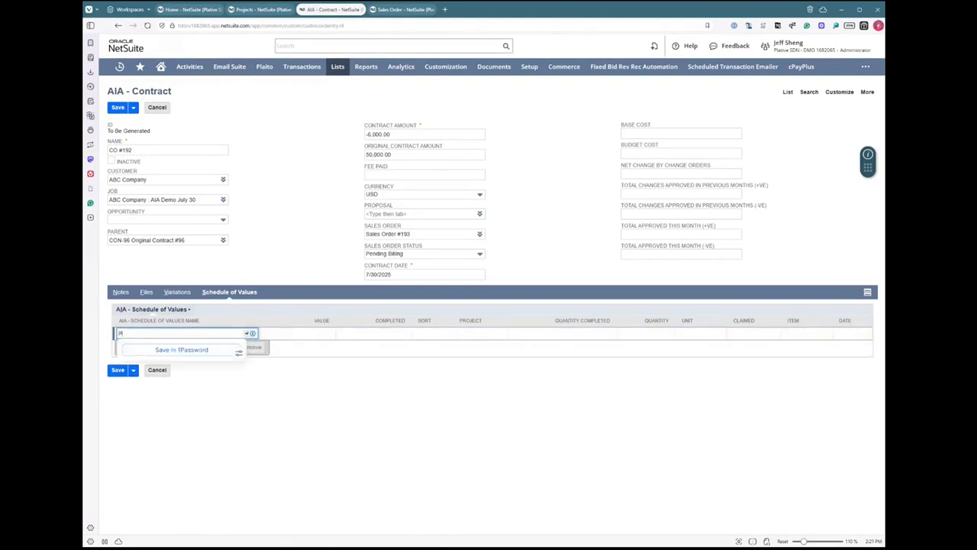
{"action": "key", "text": "Tab"}
{"action": "type", "text": "-6000"}
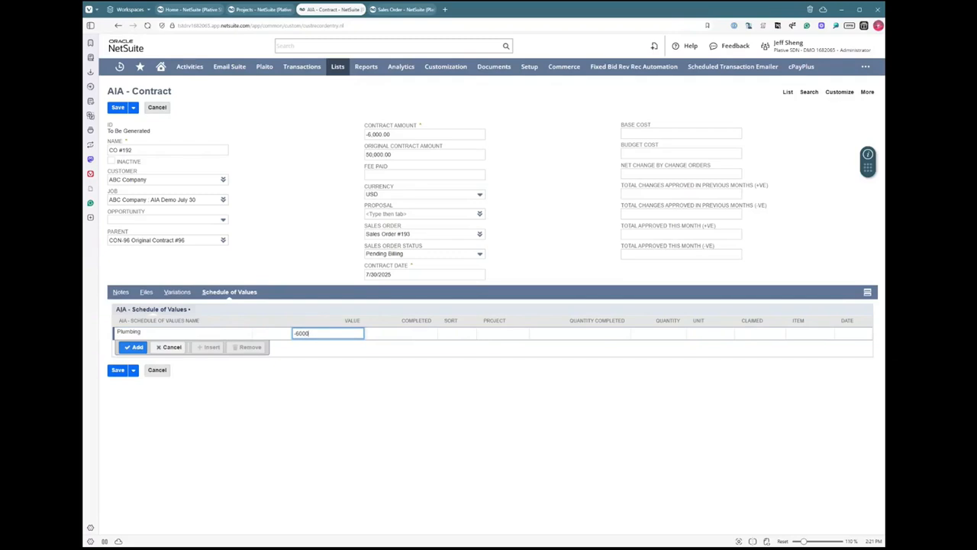
{"action": "key", "text": "Tab"}
{"action": "left_click", "coordinate": [132, 347]}
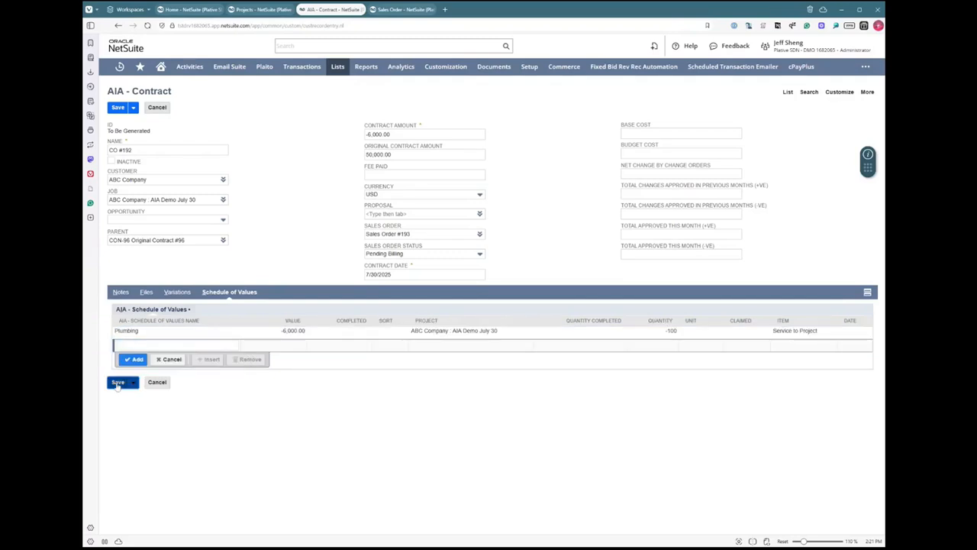
{"action": "left_click", "coordinate": [118, 383]}
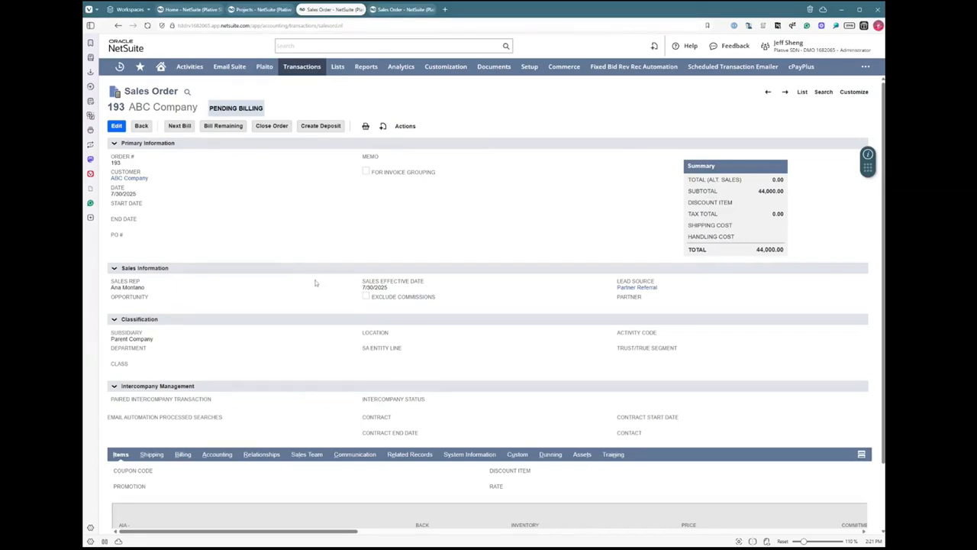
- Review the sales order's item lines for the original contract and the change order, along with the order total
{"action": "scroll", "coordinate": [287, 313], "scroll_direction": "down", "scroll_amount": 2}
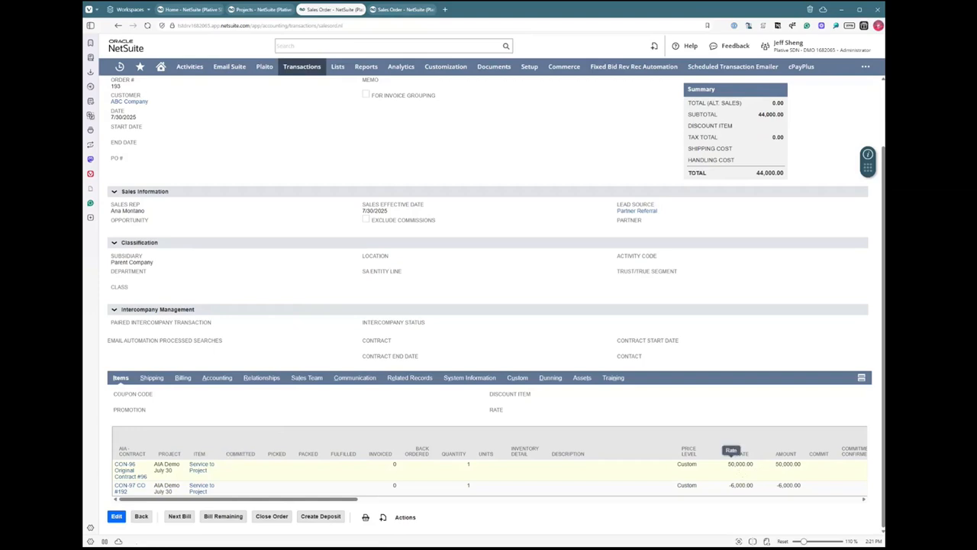
{"action": "left_click_drag", "start_coordinate": [729, 464], "coordinate": [771, 473]}
{"action": "left_click", "coordinate": [771, 473]}
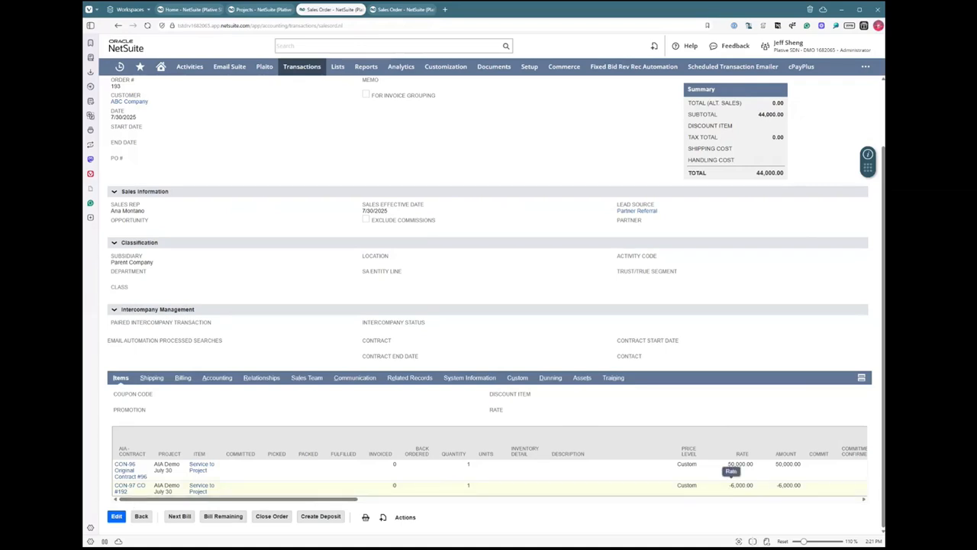
{"action": "scroll", "coordinate": [731, 480], "scroll_direction": "up", "scroll_amount": 1}
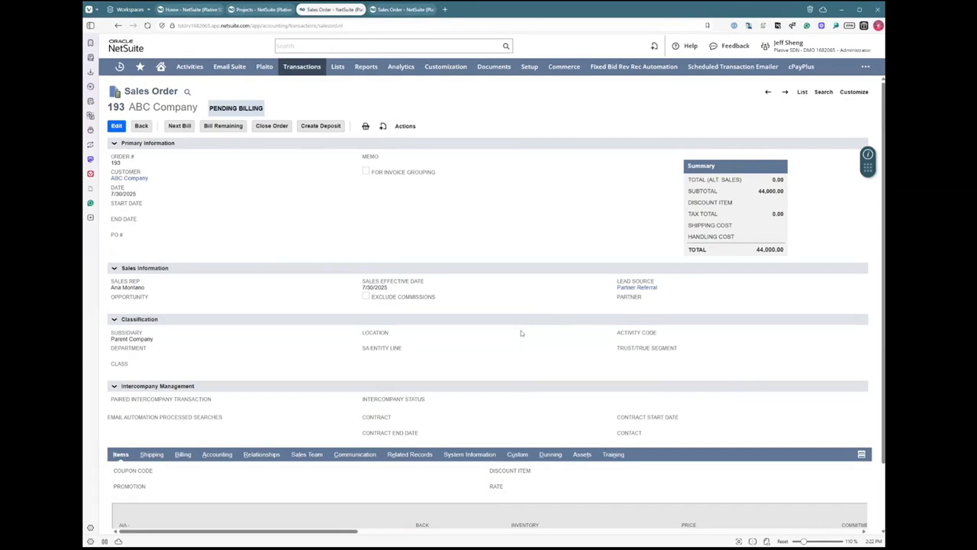
{"action": "scroll", "coordinate": [521, 333], "scroll_direction": "down", "scroll_amount": 1}
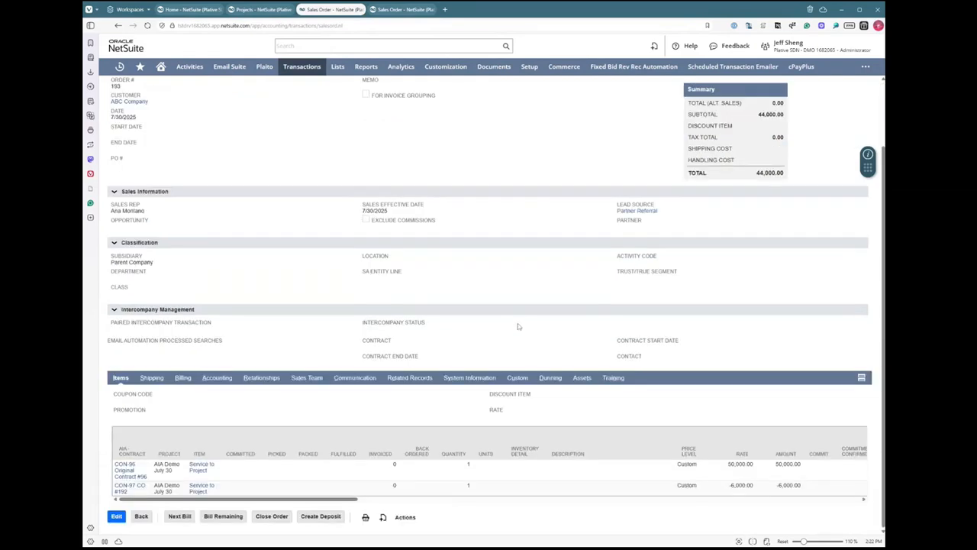
- Open the AIA Demo July 30 project and review its AIA schedule of values
{"action": "mouse_move", "coordinate": [120, 67]}
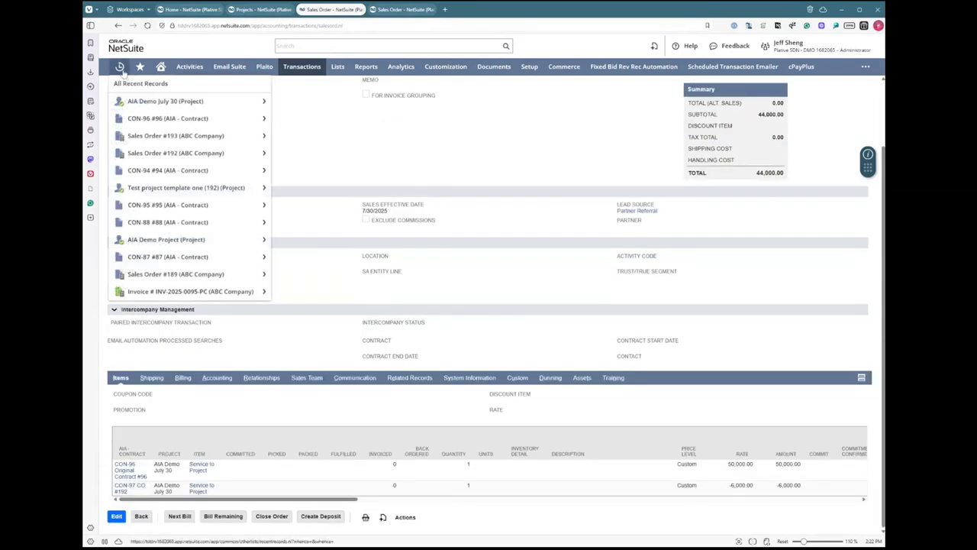
{"action": "left_click", "coordinate": [165, 101]}
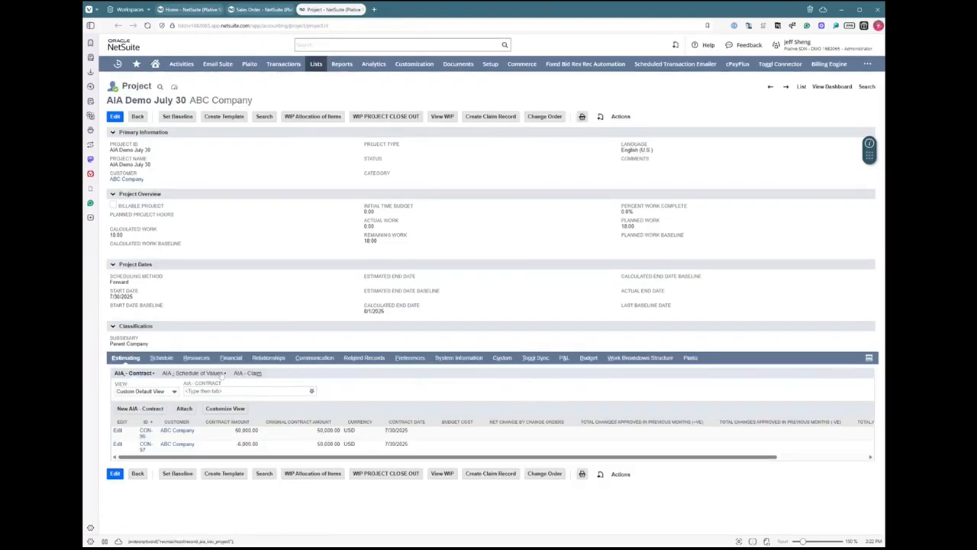
{"action": "left_click", "coordinate": [208, 378]}
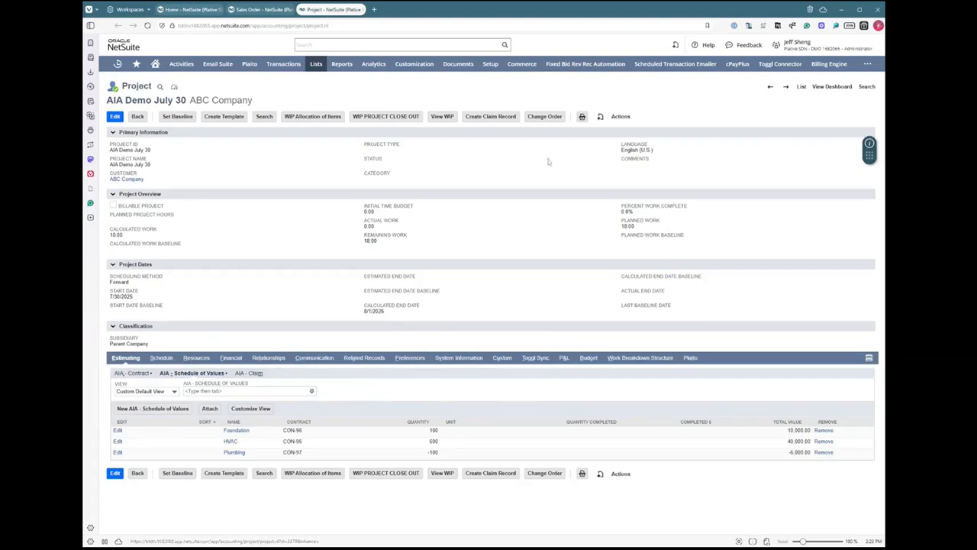
- Create a claim record from the project, name it INVOICE #177, and set its period to date to 7/31/2025
{"action": "left_click", "coordinate": [490, 121]}
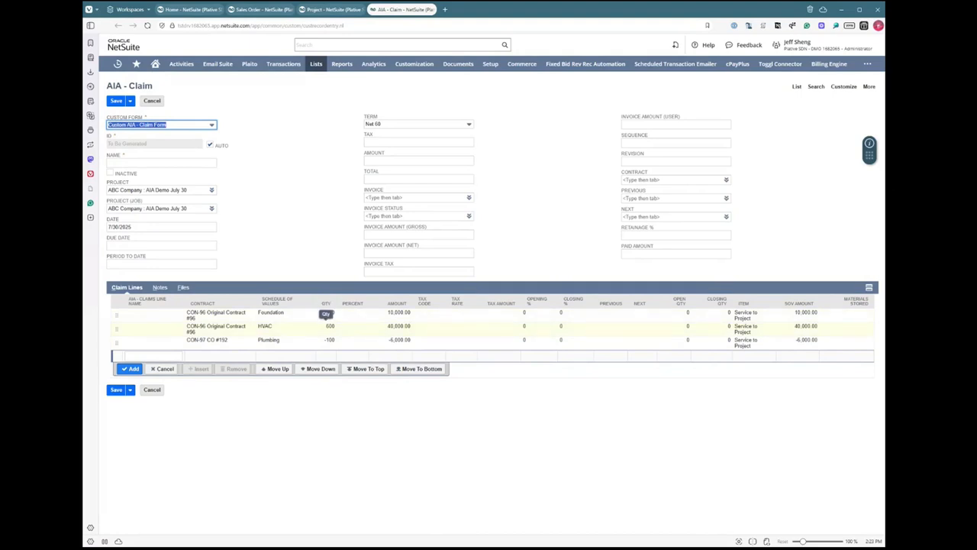
{"action": "left_click", "coordinate": [278, 236]}
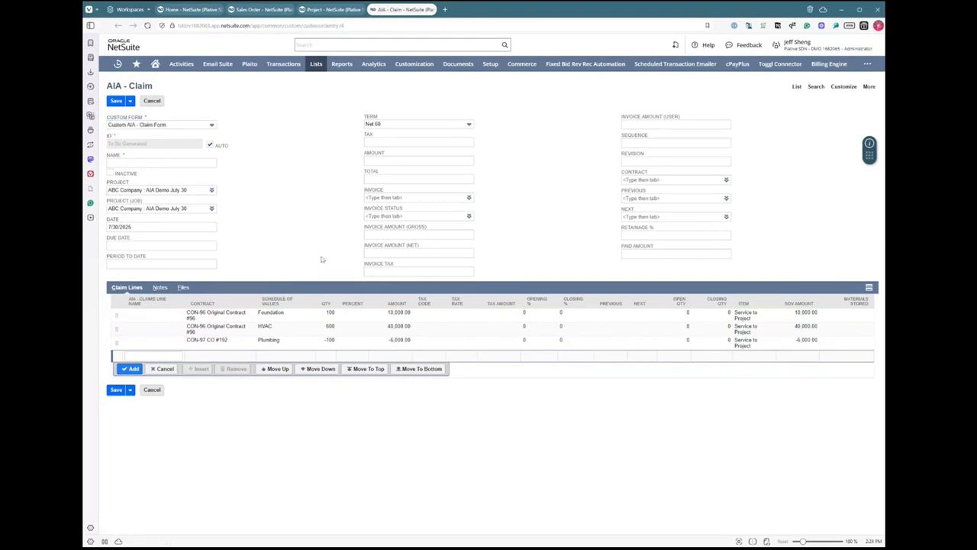
{"action": "left_click", "coordinate": [191, 163]}
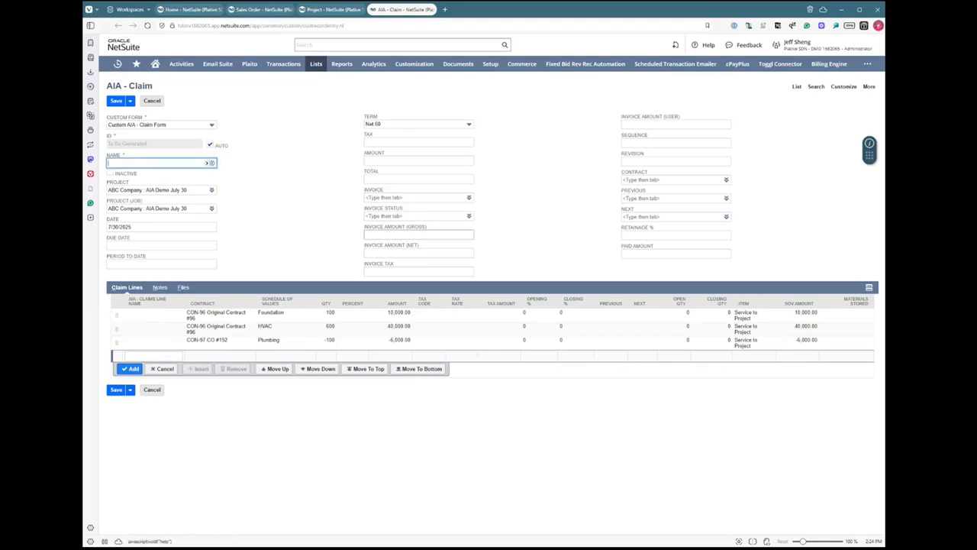
{"action": "type", "text": "CLAIM"}
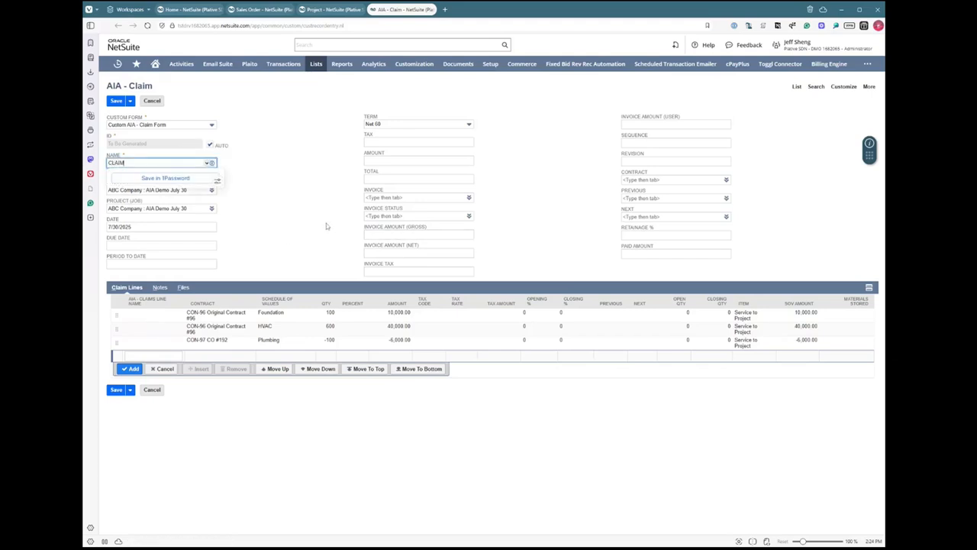
{"action": "key", "text": "ctrl+a"}
{"action": "type", "text": "INVOICE #177"}
{"action": "left_click", "coordinate": [175, 264]}
{"action": "left_click", "coordinate": [222, 264]}
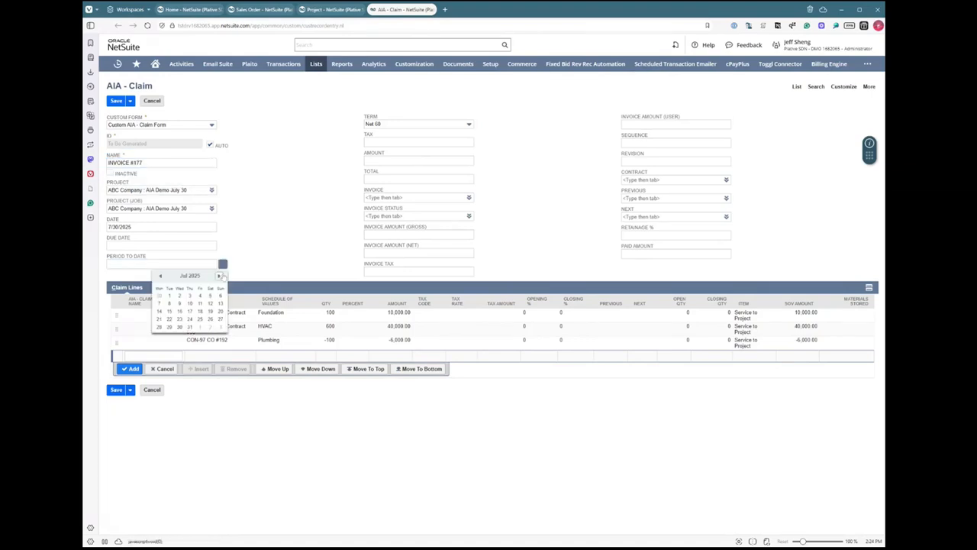
{"action": "left_click", "coordinate": [190, 328]}
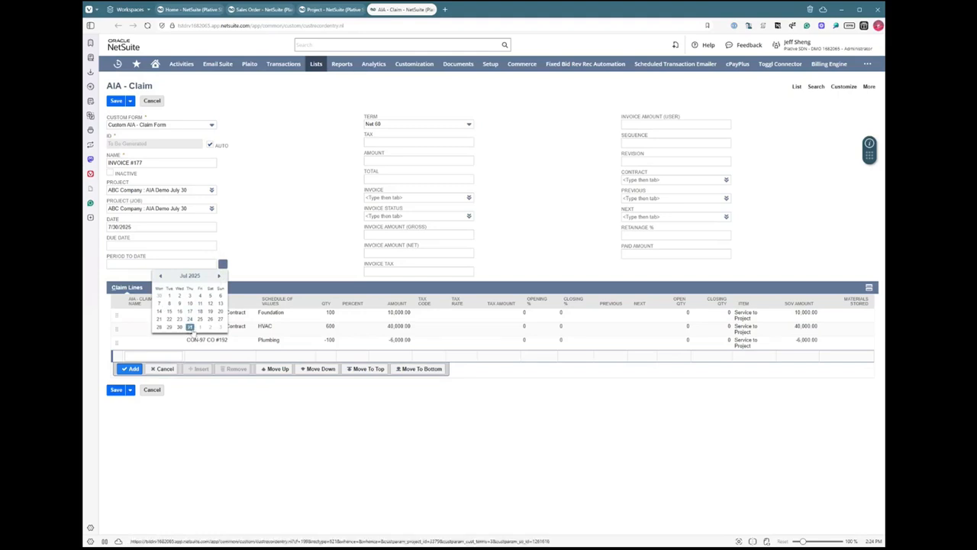
- Set the closing percentage to 10% on the Foundation claim line and 5% on the HVAC claim line
{"action": "left_click", "coordinate": [561, 313]}
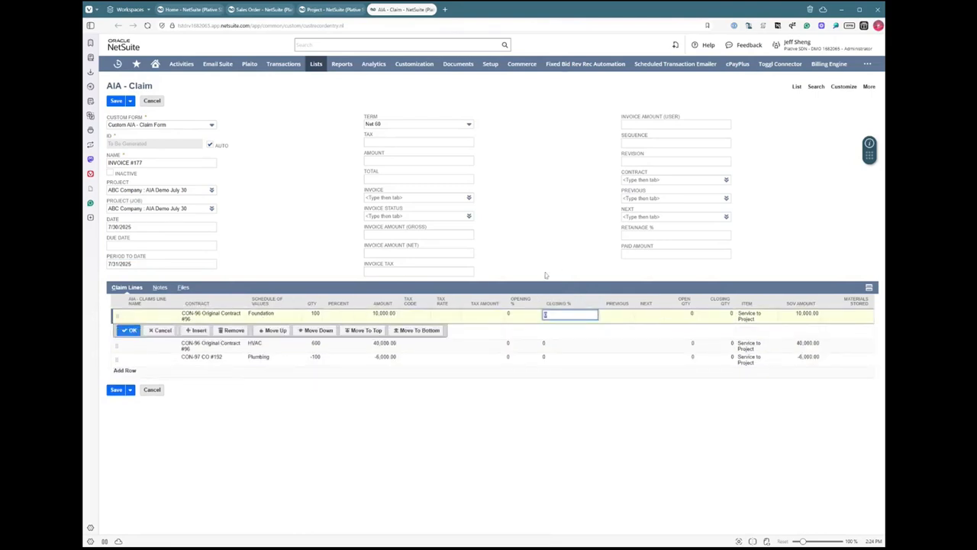
{"action": "type", "text": "10"}
{"action": "left_click", "coordinate": [572, 347]}
{"action": "type", "text": "5%"}
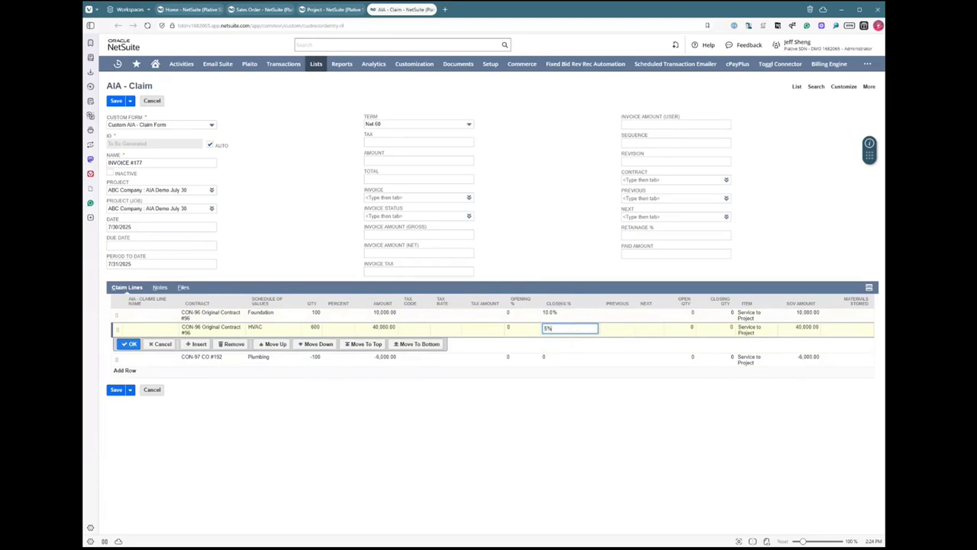
{"action": "left_click", "coordinate": [128, 344]}
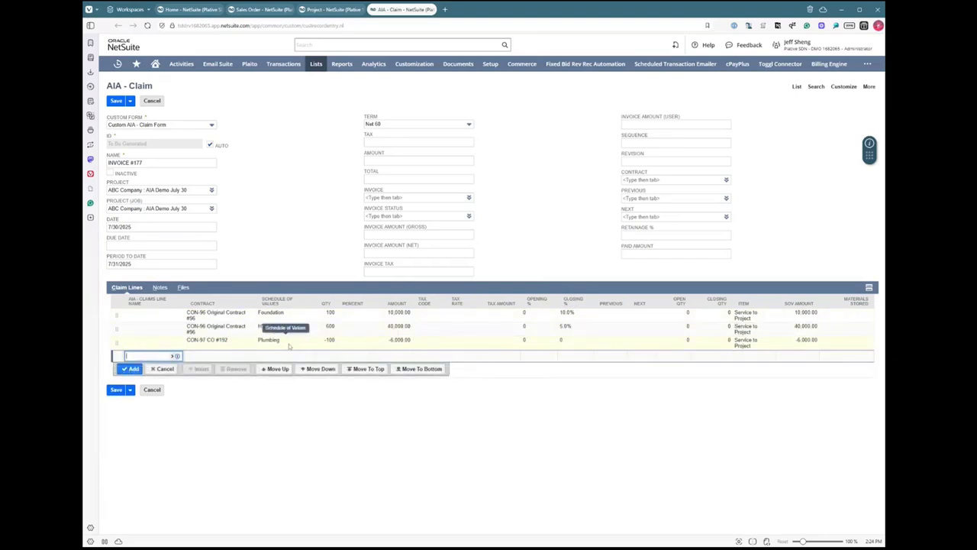
- Set the claim's retainage to 5% and save the claim
{"action": "left_click", "coordinate": [671, 235]}
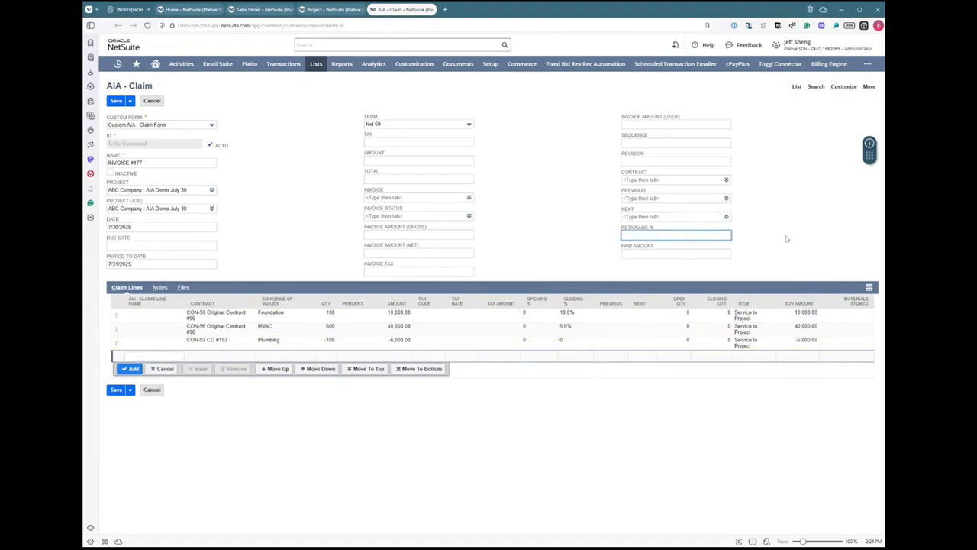
{"action": "type", "text": "5%"}
{"action": "left_click", "coordinate": [775, 239]}
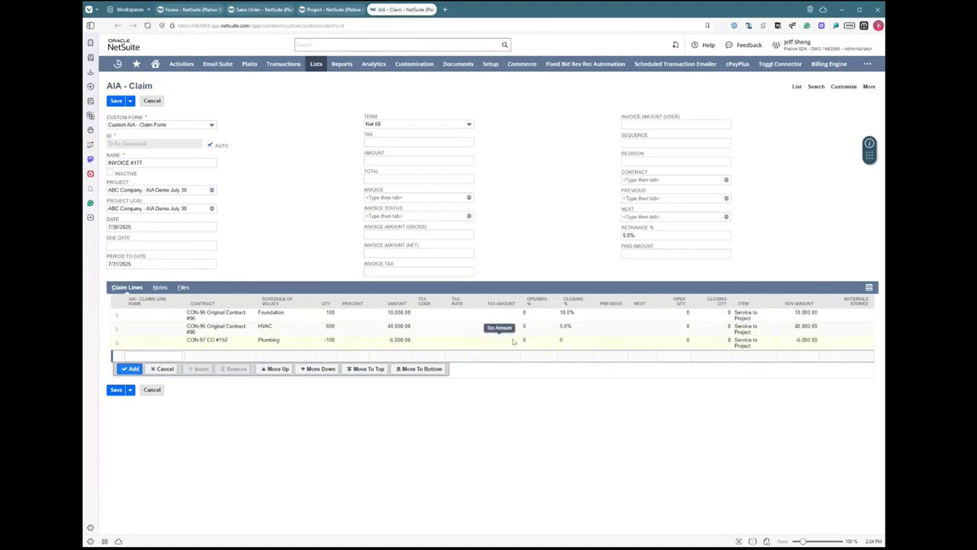
{"action": "left_click", "coordinate": [114, 391]}
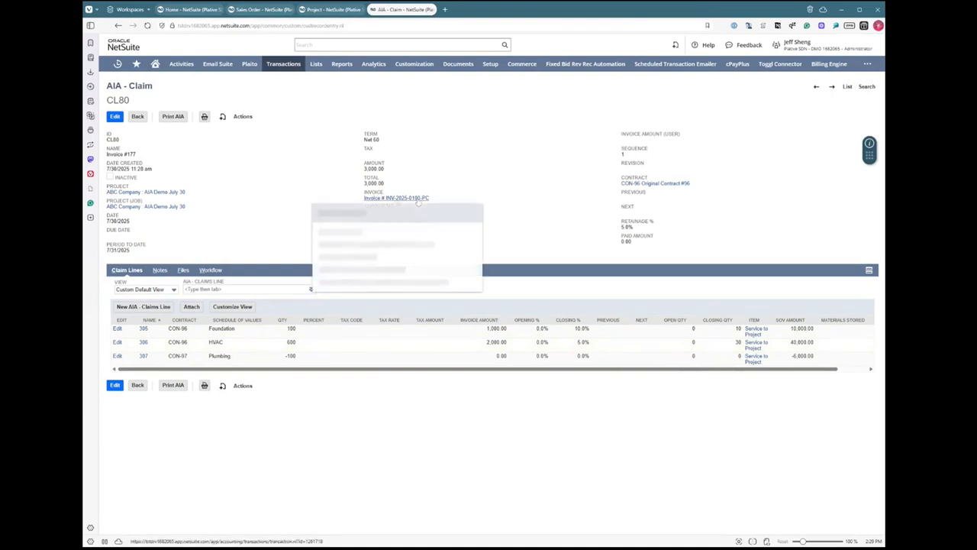
- Open the invoice linked to the claim, check its source sales order and item lines, and return to the claim
{"action": "left_click", "coordinate": [418, 200]}
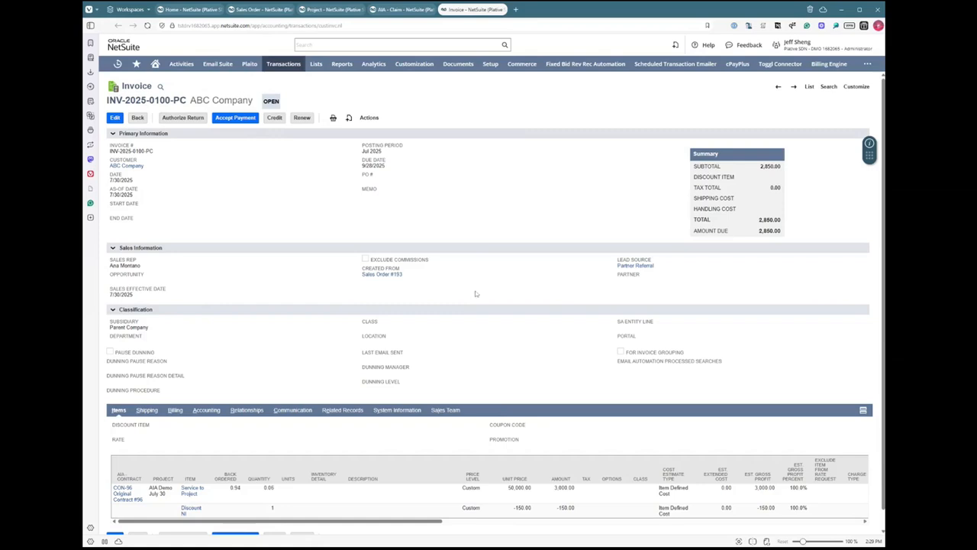
{"action": "mouse_move", "coordinate": [382, 279]}
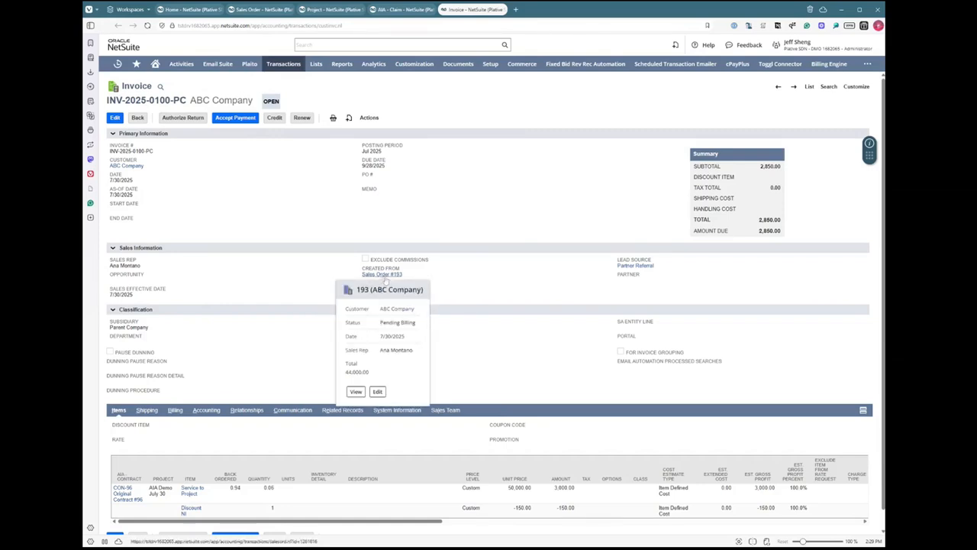
{"action": "scroll", "coordinate": [289, 481], "scroll_direction": "down", "scroll_amount": 1}
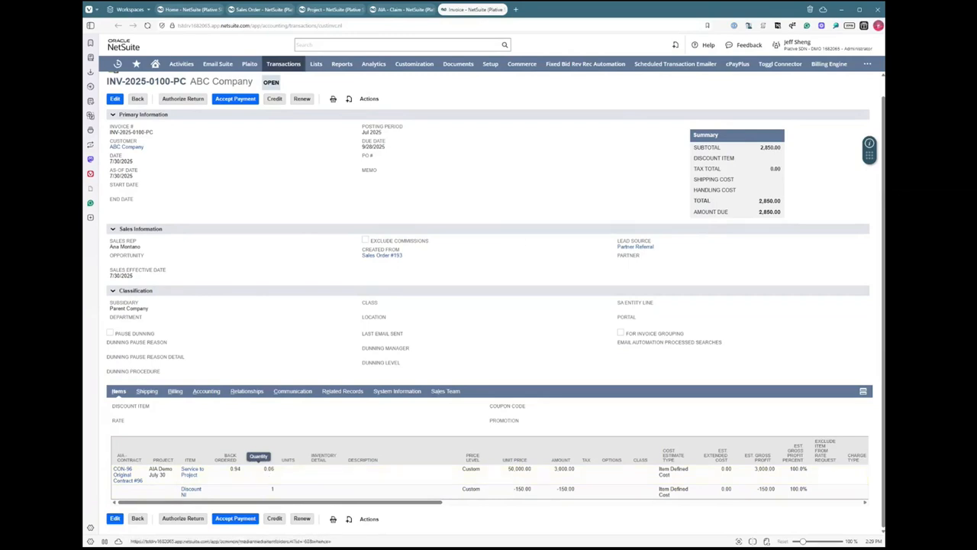
{"action": "key", "text": "ctrl+shift+Tab"}
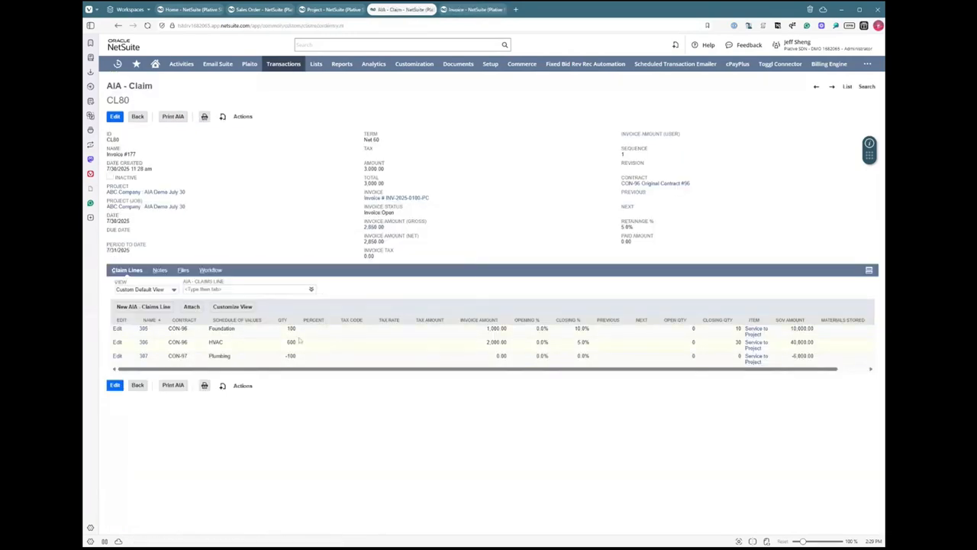
- Compare the claim's amounts and retainage with the linked invoice's item lines and summary, and close the invoice
{"action": "key", "text": "ctrl+Tab"}
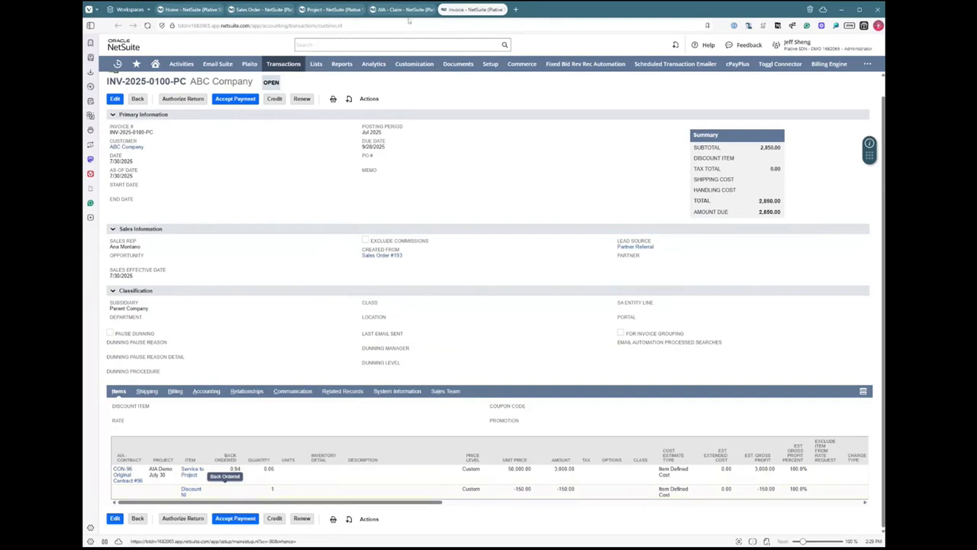
{"action": "key", "text": "ctrl+shift+Tab"}
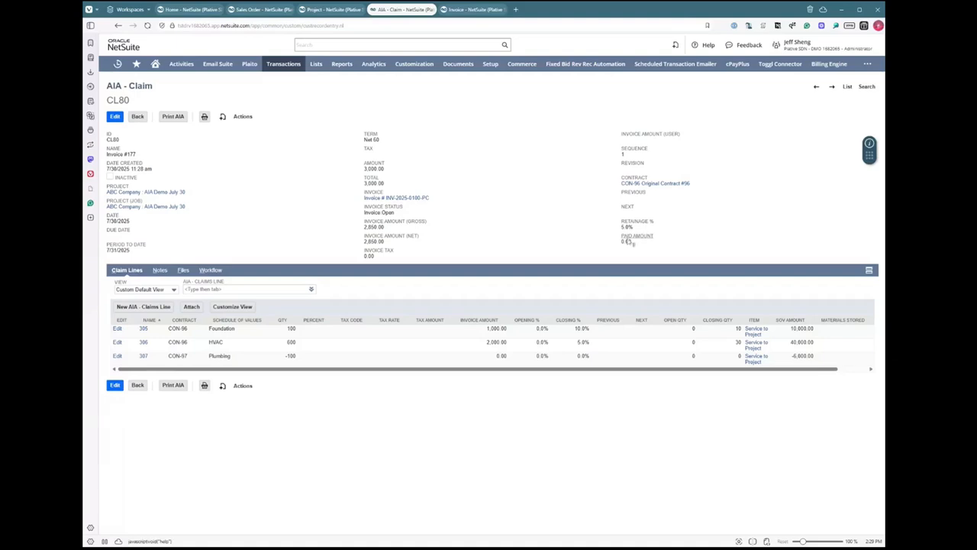
{"action": "key", "text": "ctrl+Tab"}
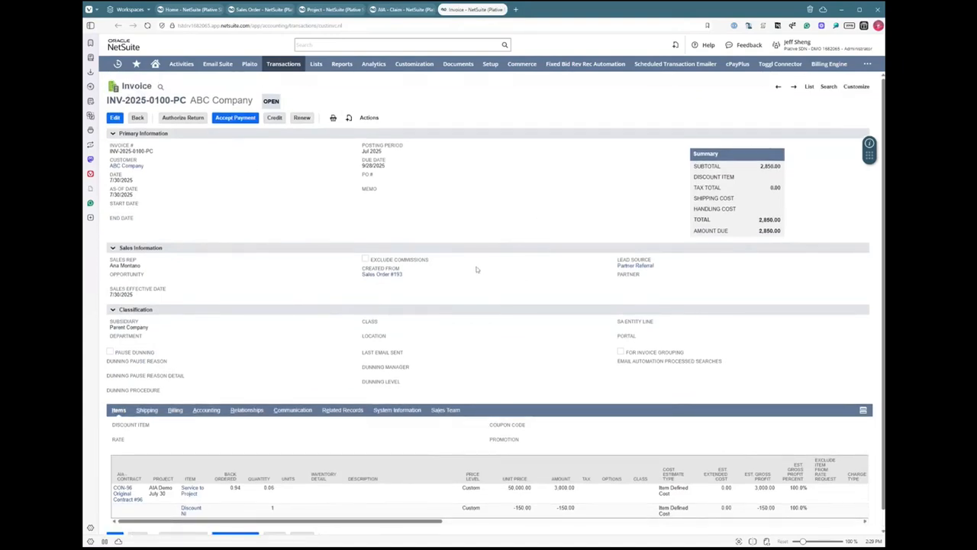
{"action": "scroll", "coordinate": [481, 274], "scroll_direction": "down", "scroll_amount": 1}
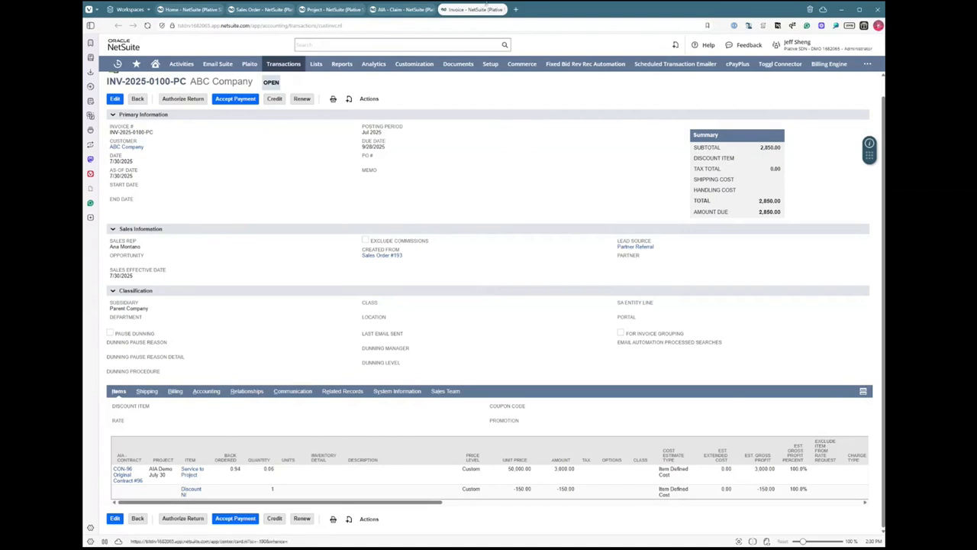
{"action": "key", "text": "ctrl+w"}
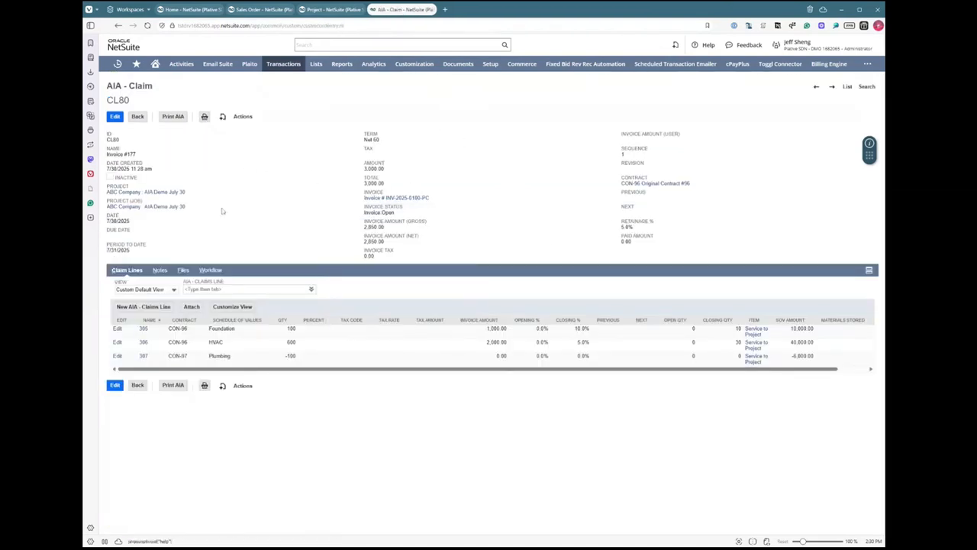
- Generate the claim's AIA printout and review the G702 payment application's total completed amount and the G703 continuation sheet
{"action": "left_click", "coordinate": [174, 117]}
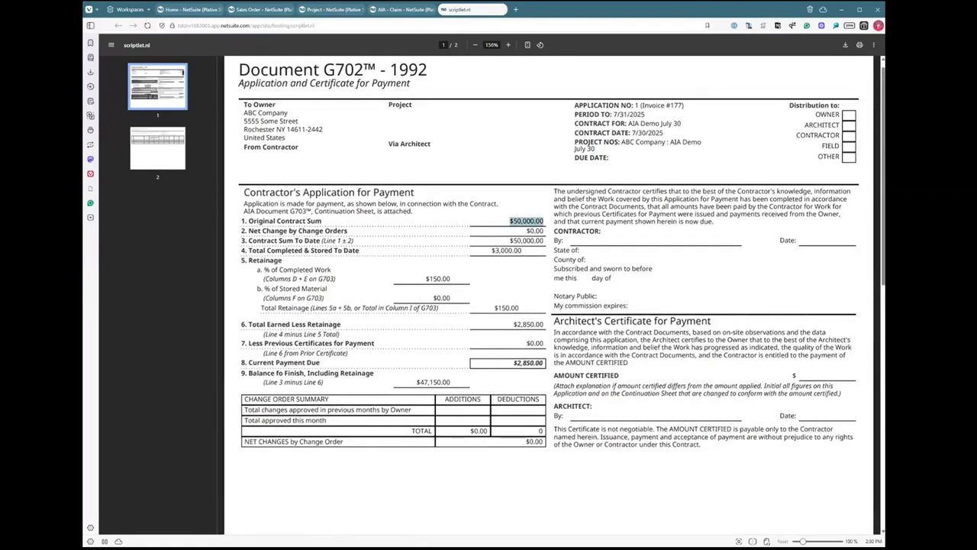
{"action": "left_click_drag", "start_coordinate": [490, 252], "coordinate": [522, 252]}
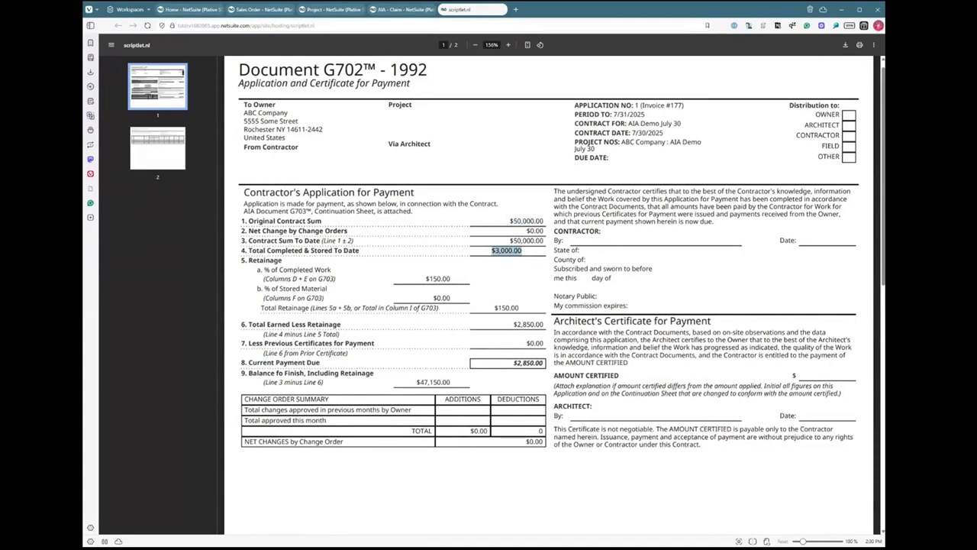
{"action": "left_click", "coordinate": [522, 252]}
{"action": "scroll", "coordinate": [503, 344], "scroll_direction": "down", "scroll_amount": 5}
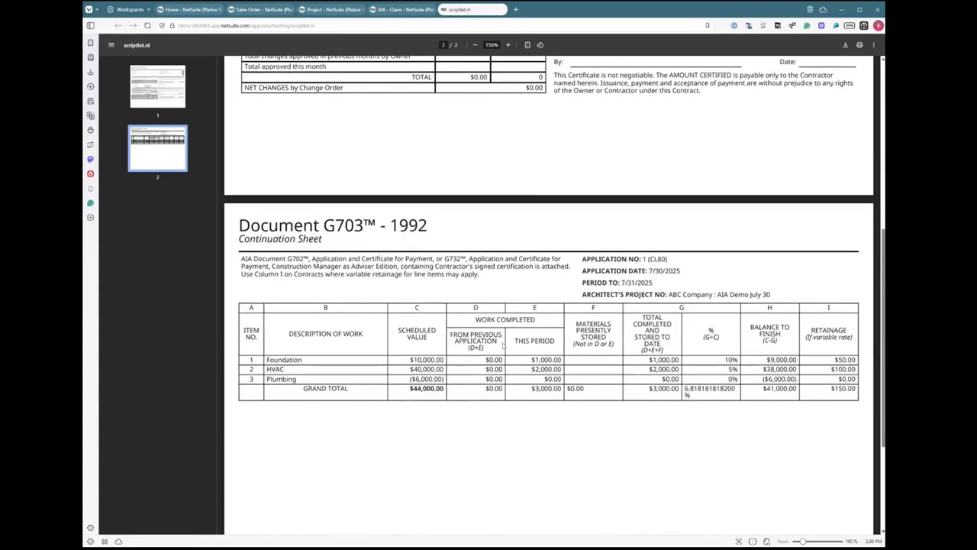
{"action": "scroll", "coordinate": [503, 345], "scroll_direction": "down", "scroll_amount": 1}
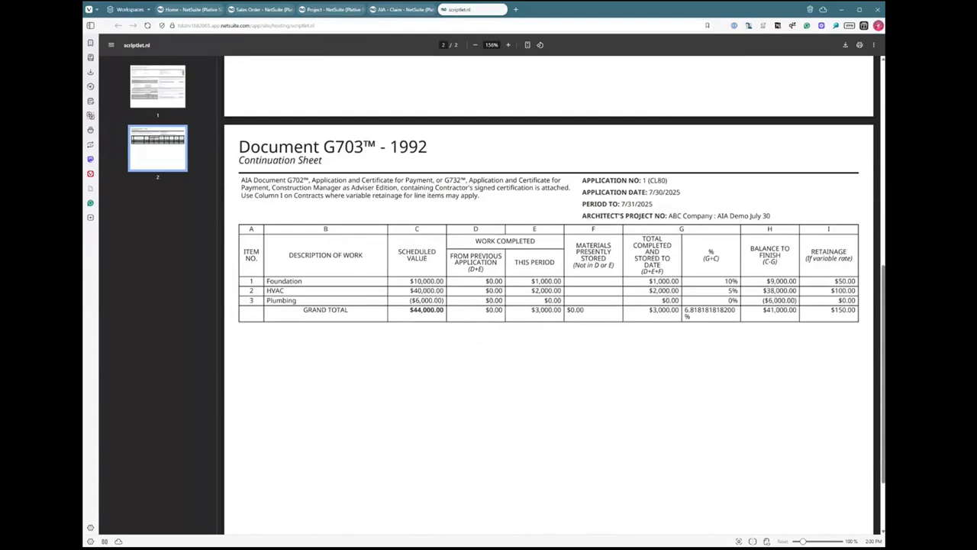